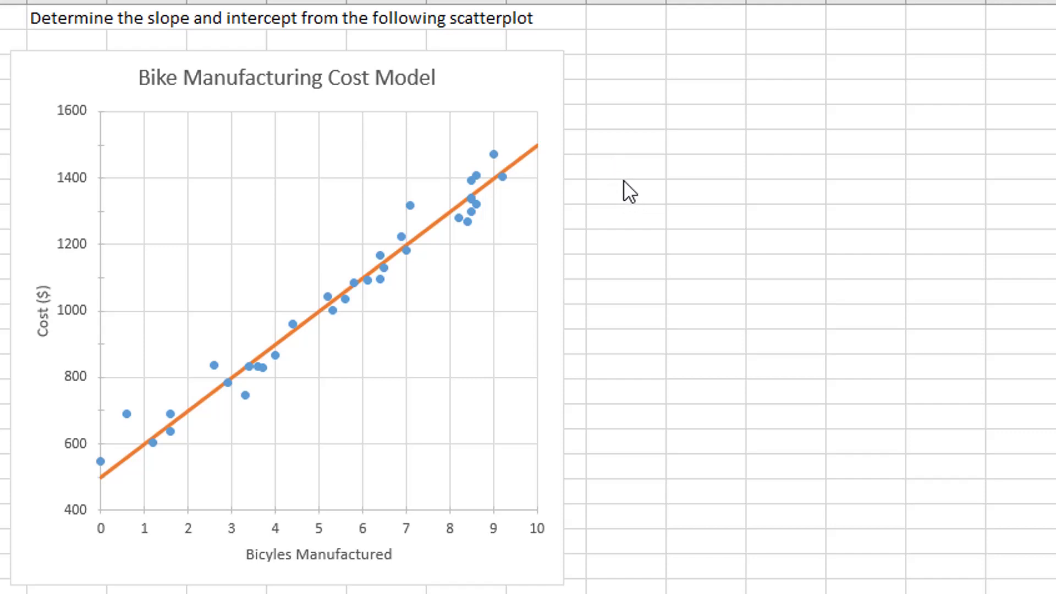
- Label a cell beside the chart 'Intercept'
left_click(630, 166)
type("Intercept")
key("Return")
key("Up")
key("Right")
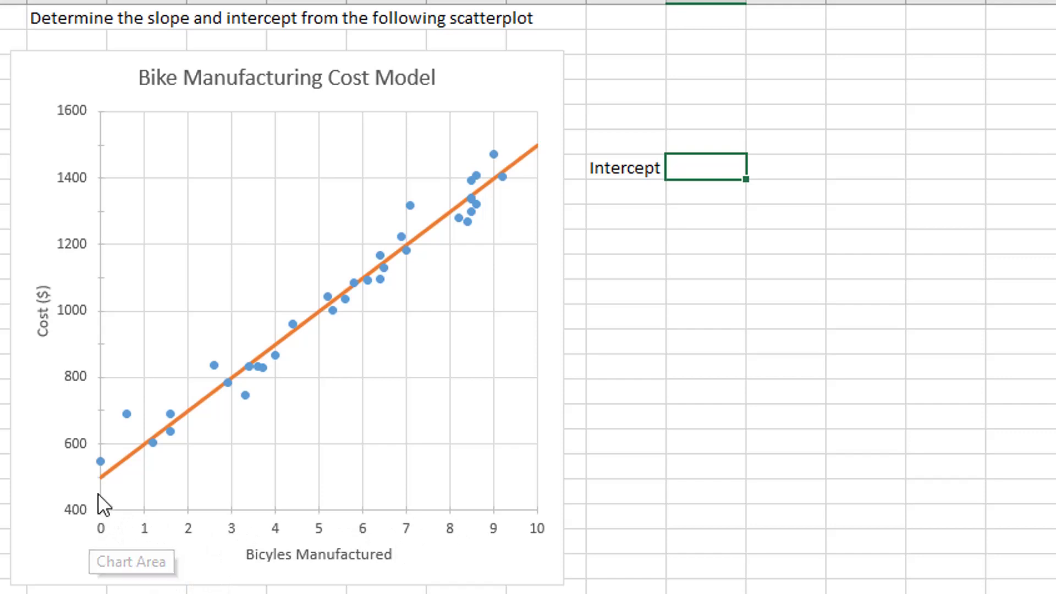
- Enter the intercept value 500 and start the 'Slope' label beneath the Intercept label
mouse_move(102, 476)
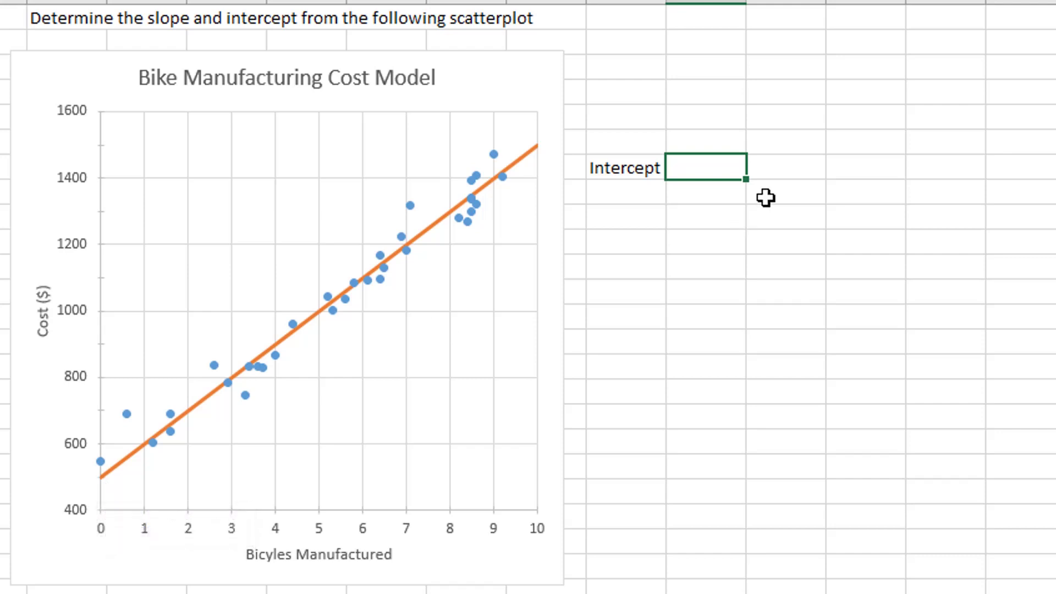
type("500")
key("Return")
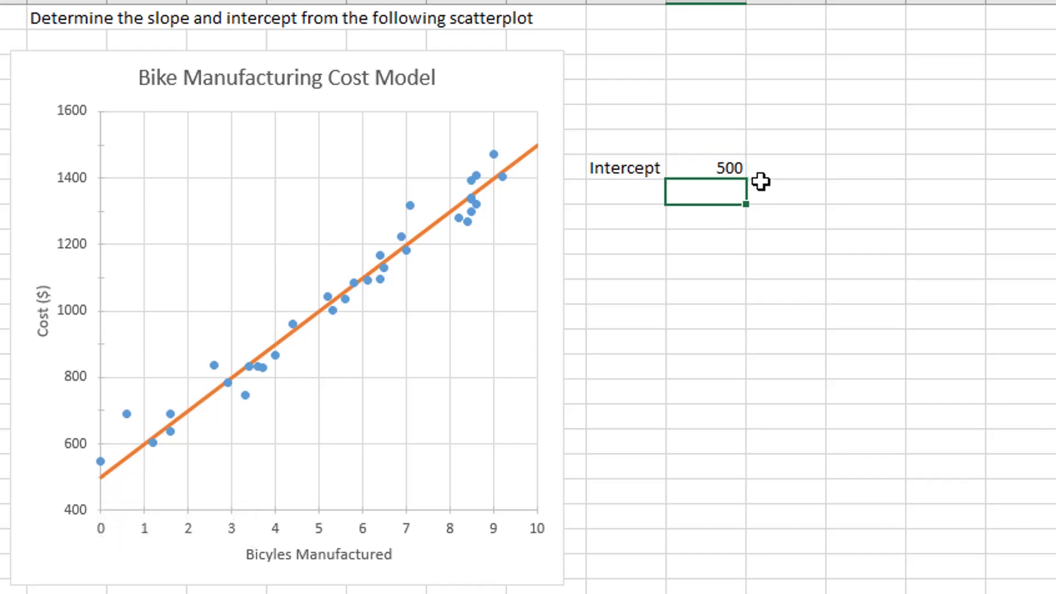
key("Left")
type("Slope")
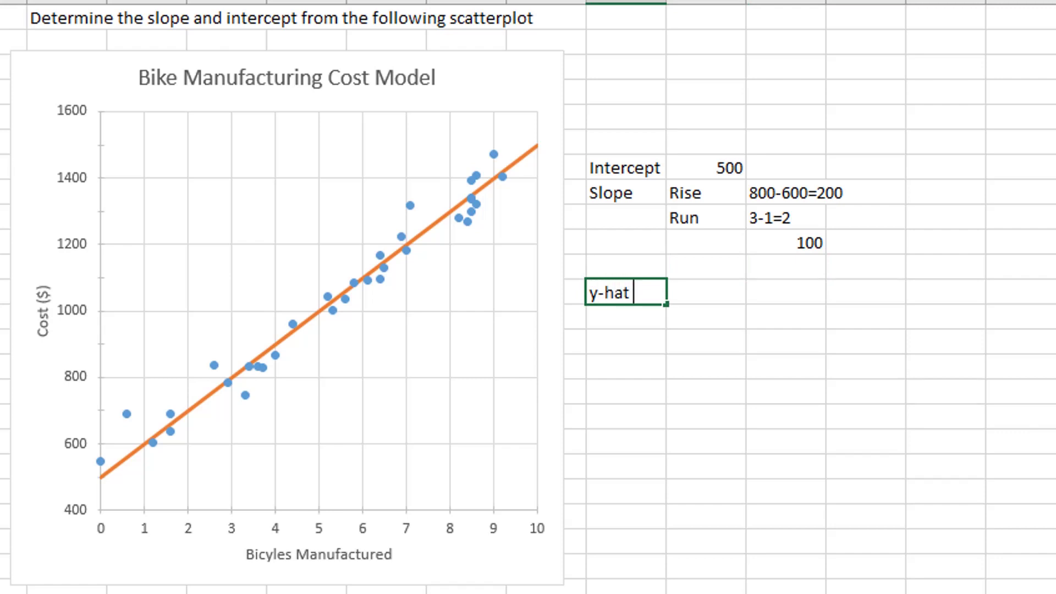
- Enter 'y-hat = 500 + 100x' as the regression equation under the slope working
type(" = 500 + 100x")
key("Return")
left_click(626, 341)
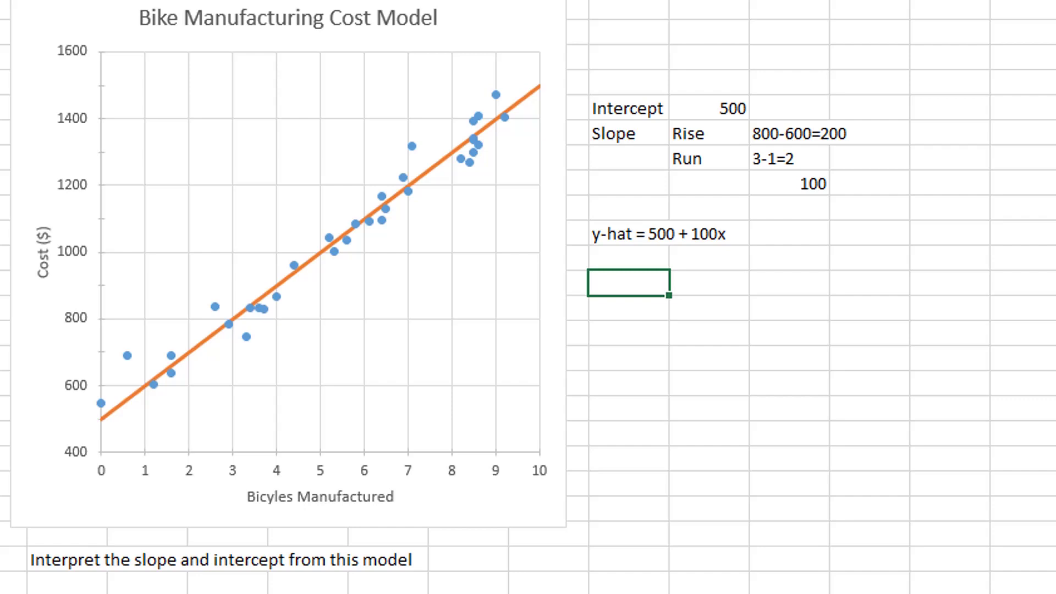
- Type the interpretation 'slope: the average (expected) cost of complete' under the equation
type("slope: the aver")
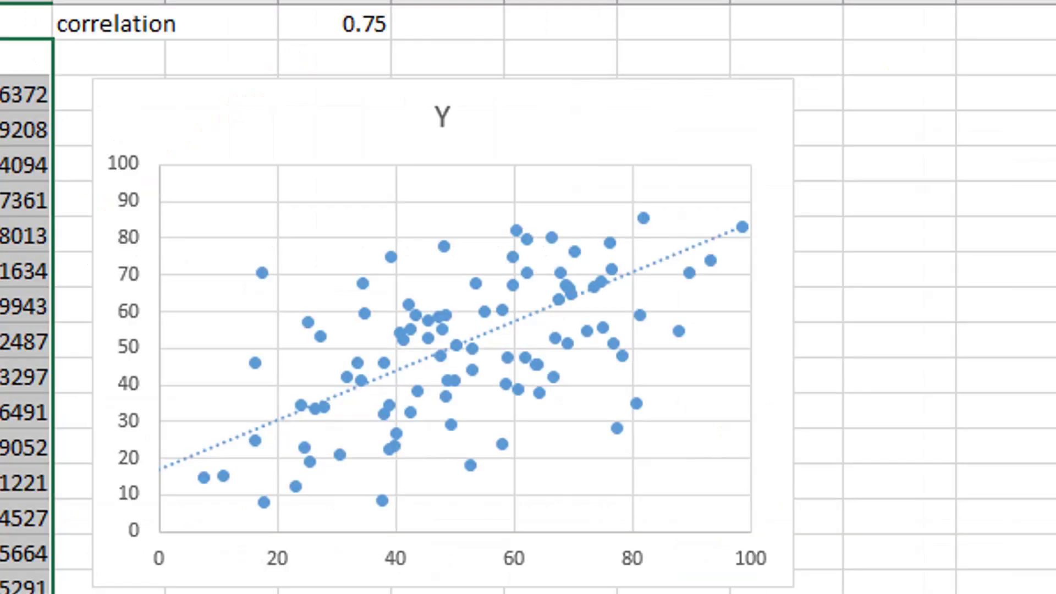
left_click(673, 2)
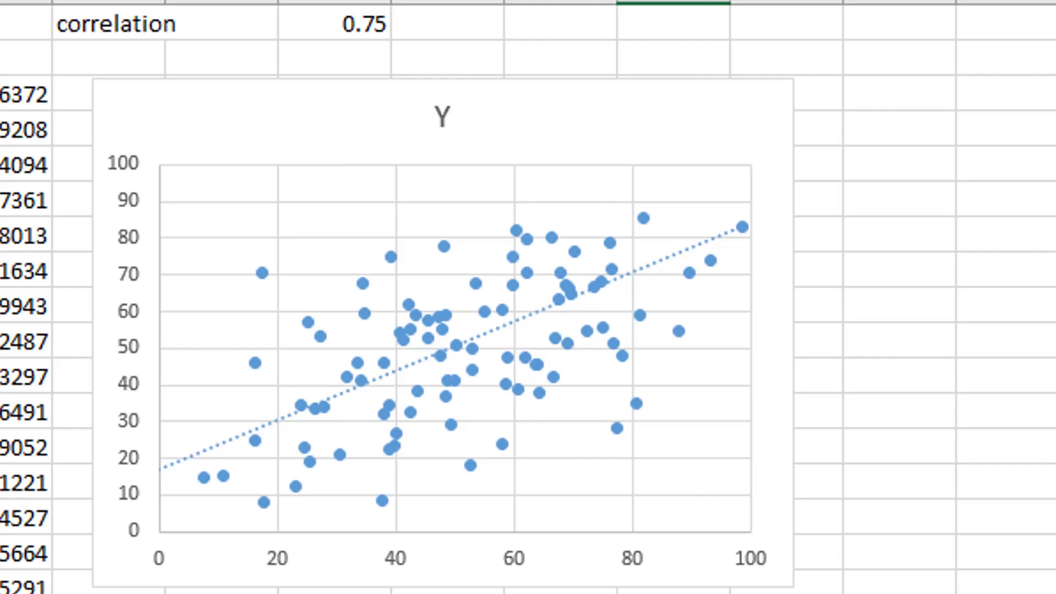
left_click(349, 21)
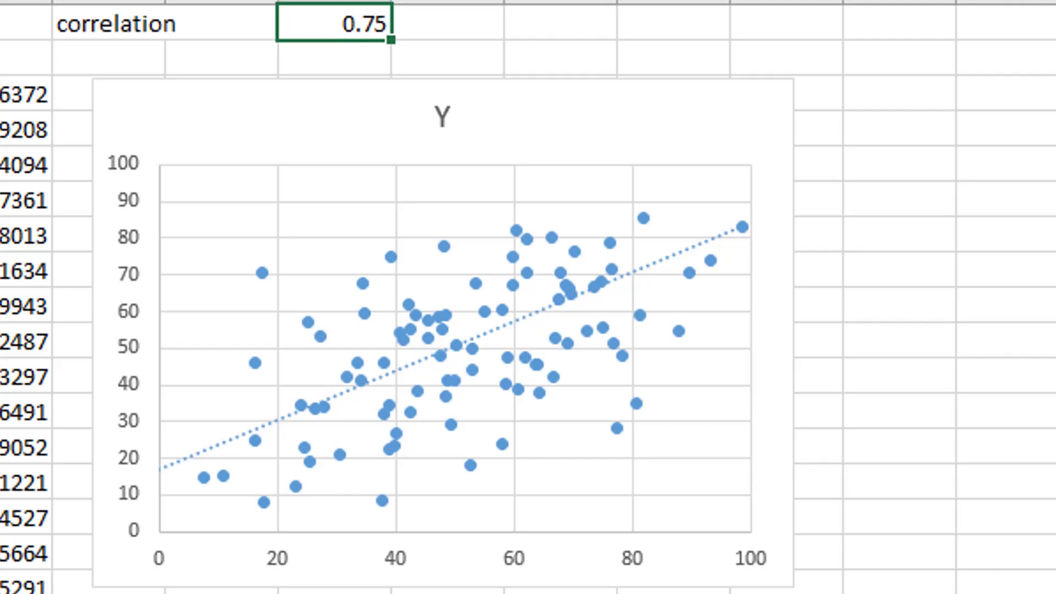
- Set the correlation to 0, then to 0.2, regenerating the scatter data
type("0")
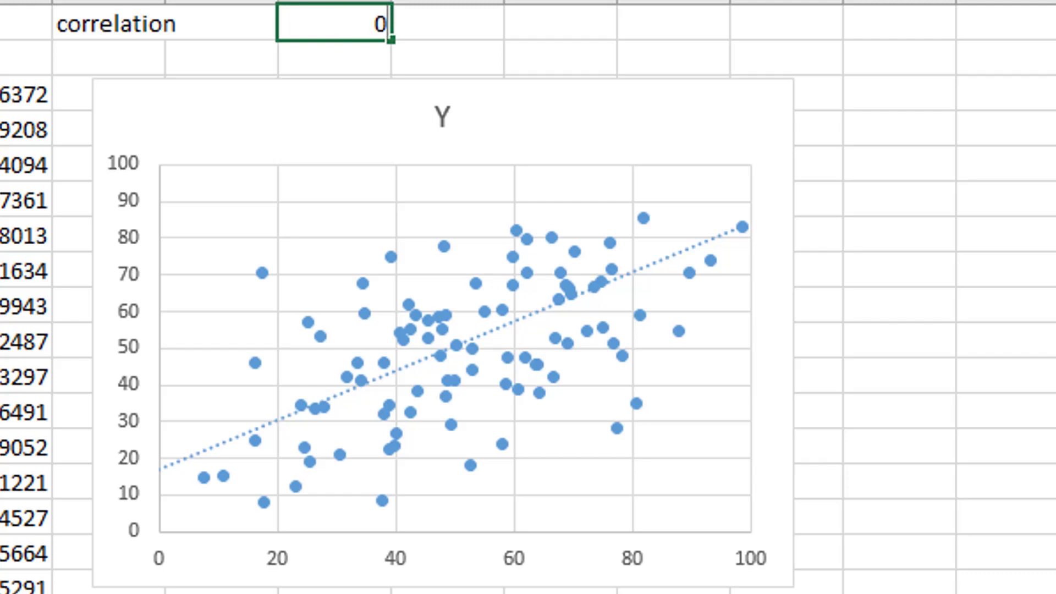
key("Return")
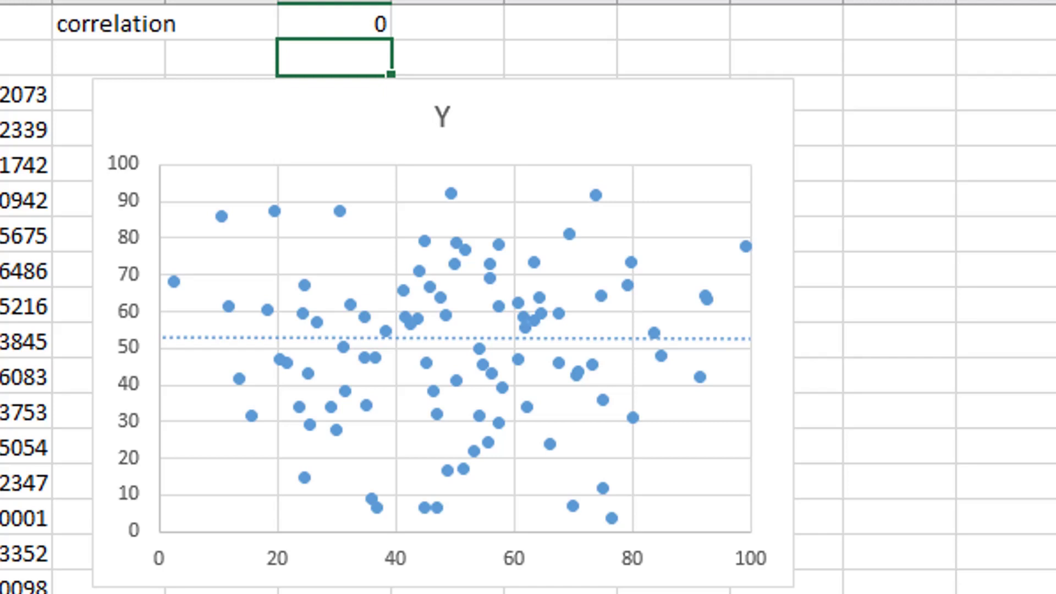
left_click(334, 22)
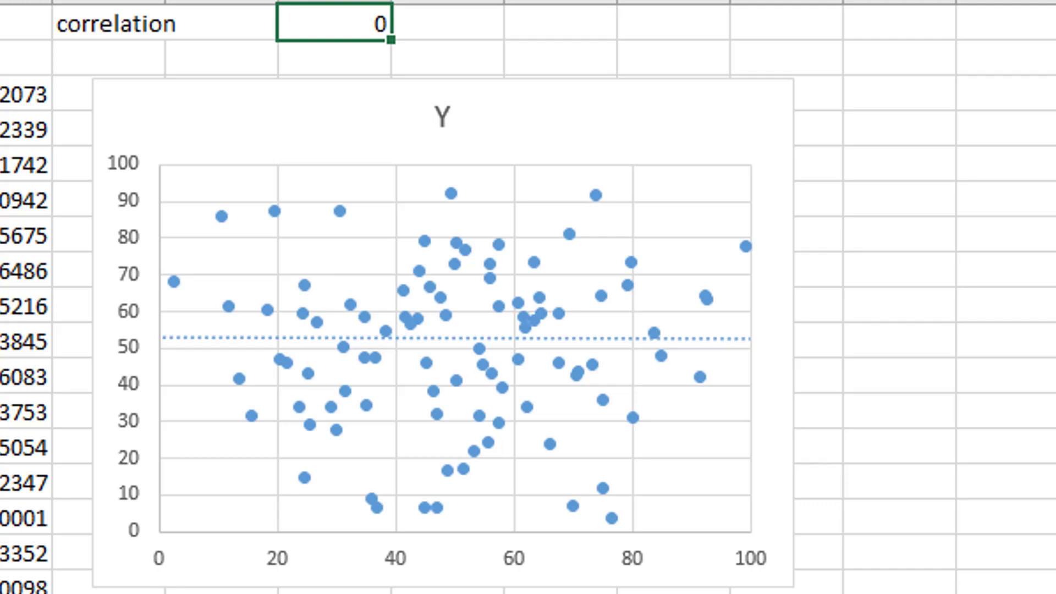
key("BackSpace")
type(".2")
key("Return")
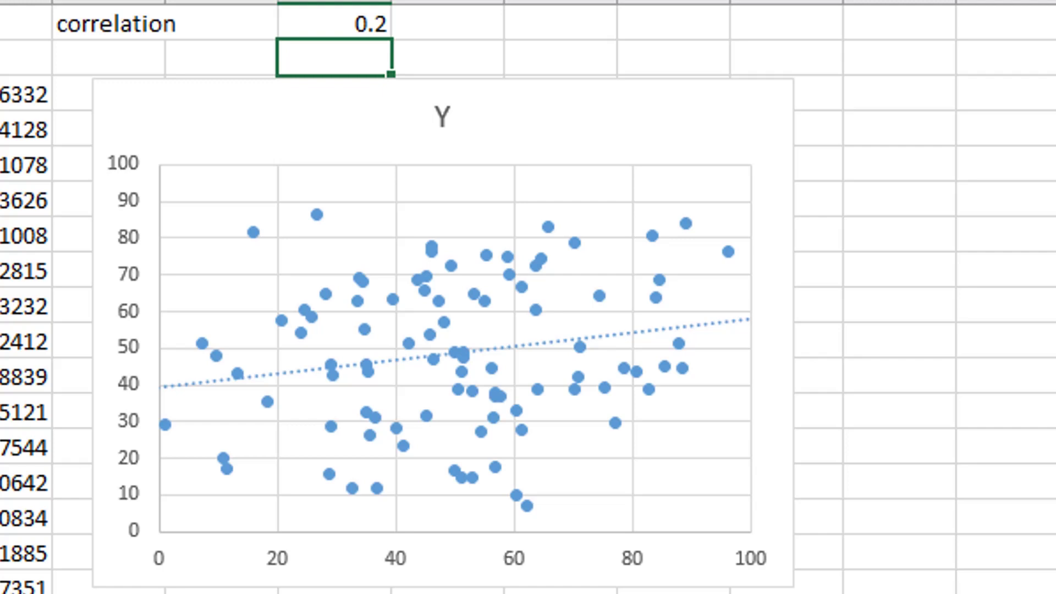
- Raise the correlation to 0.5 and then to 0.65
left_click(334, 22)
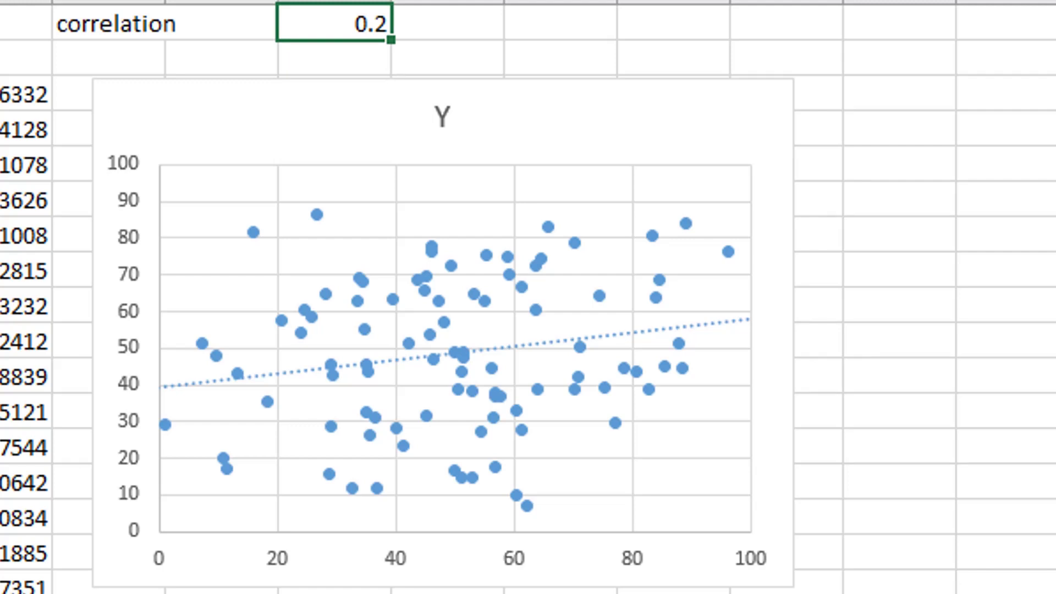
key("BackSpace")
type(".5")
key("Return")
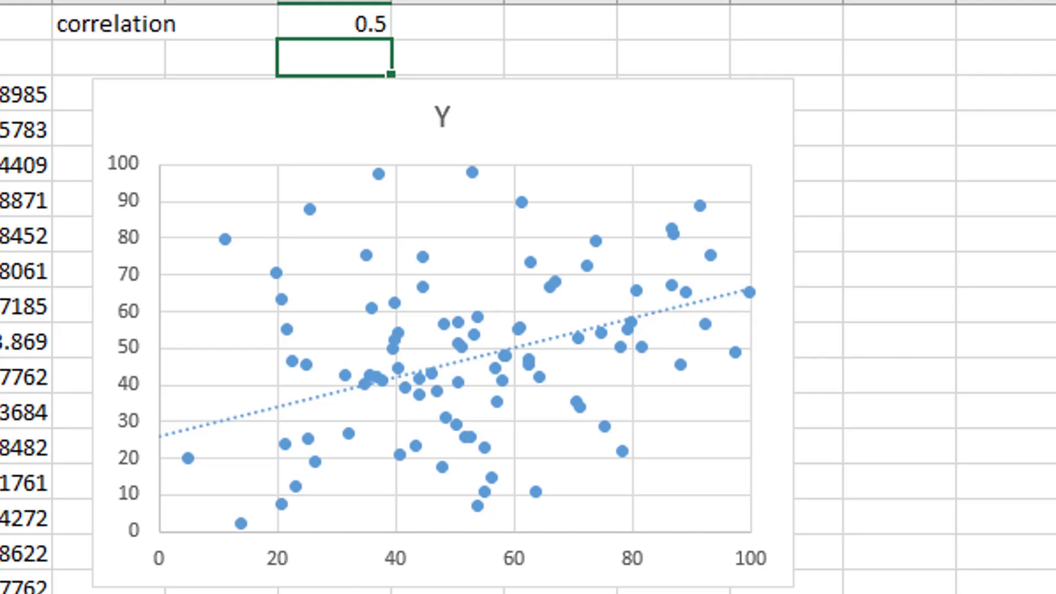
key("Up")
key("BackSpace")
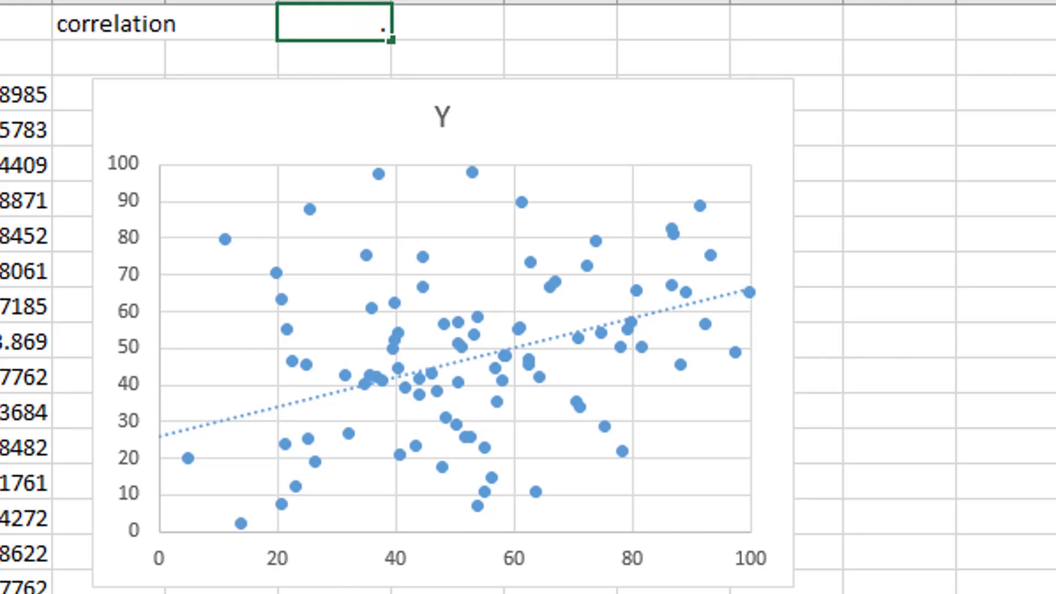
type(".65")
key("Return")
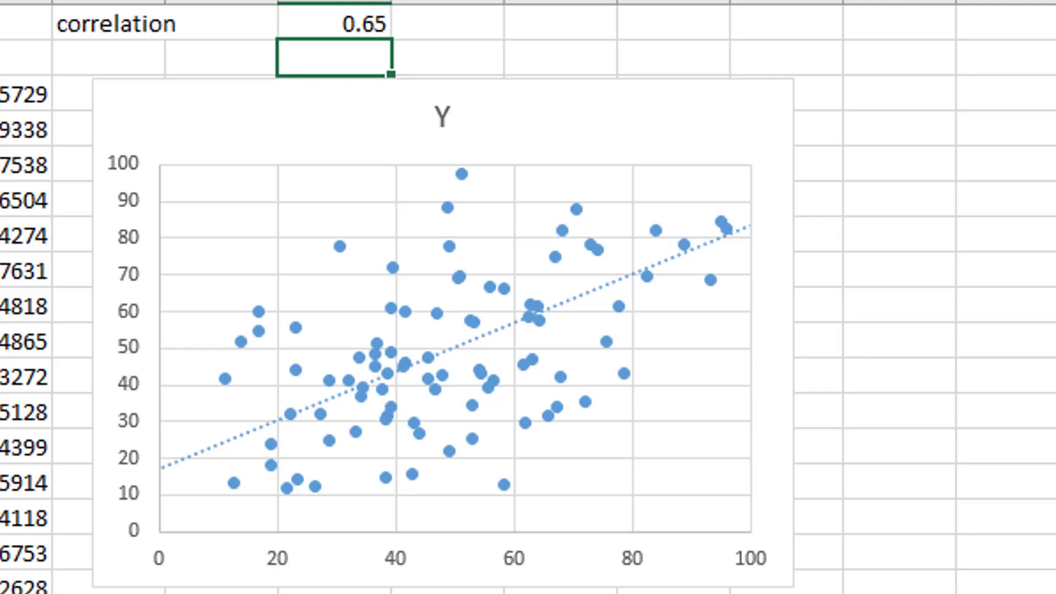
- Set the correlation to 0.75 so points cluster closer to the trendline
key("Up")
key("BackSpace")
type(".75")
key("Return")
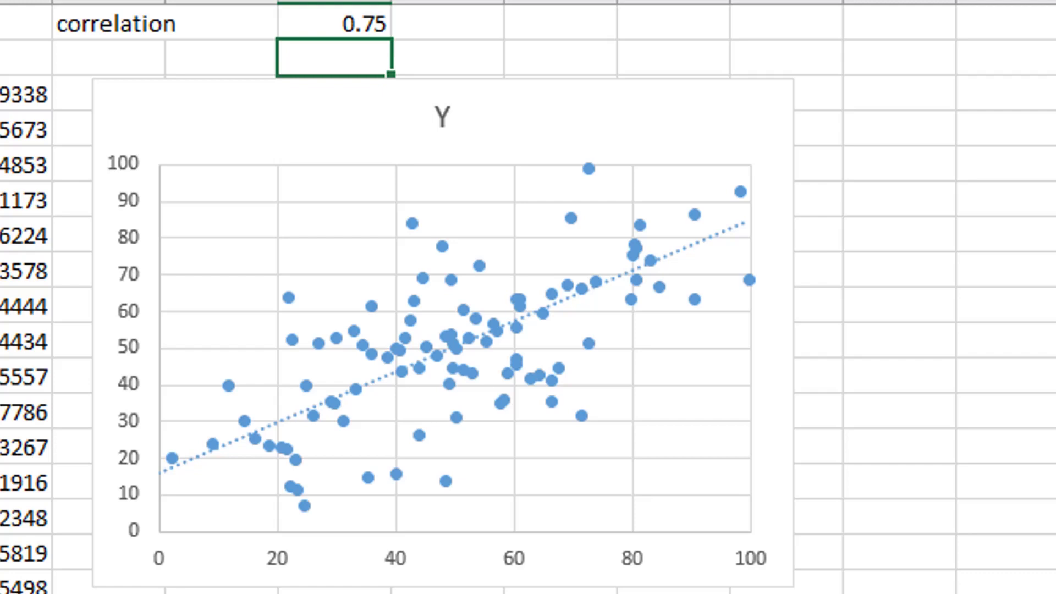
- Raise the correlation to 0.85 and then to 0.95
left_click(334, 22)
key("BackSpace")
type(".85")
key("Return")
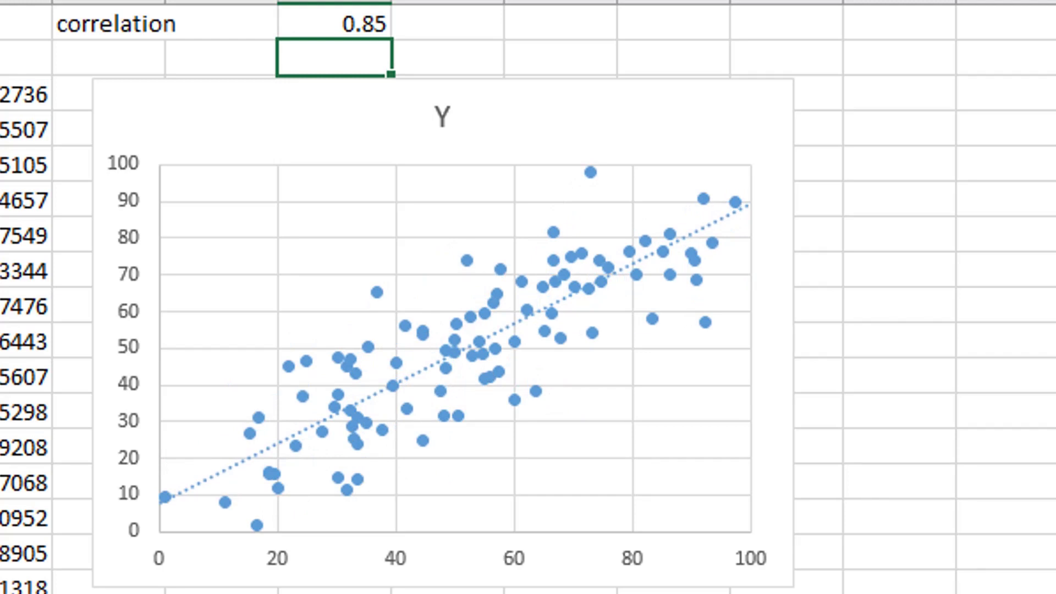
left_click(333, 22)
key("BackSpace")
type(".95")
key("Return")
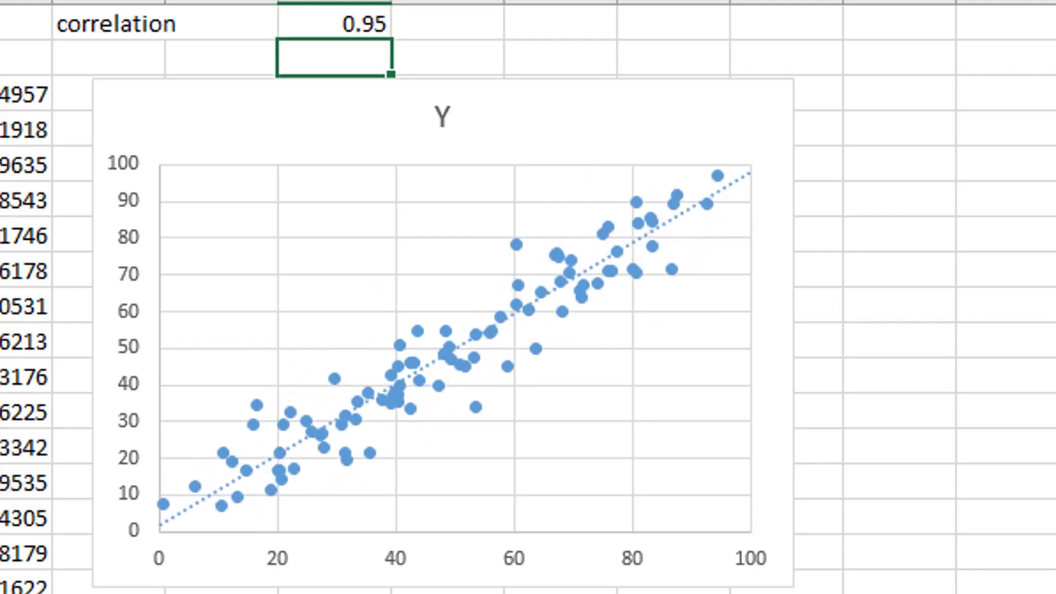
- Set the correlation to 0.99, then to a perfect 1
left_click(333, 22)
key("BackSpace")
type(".99")
key("Return")
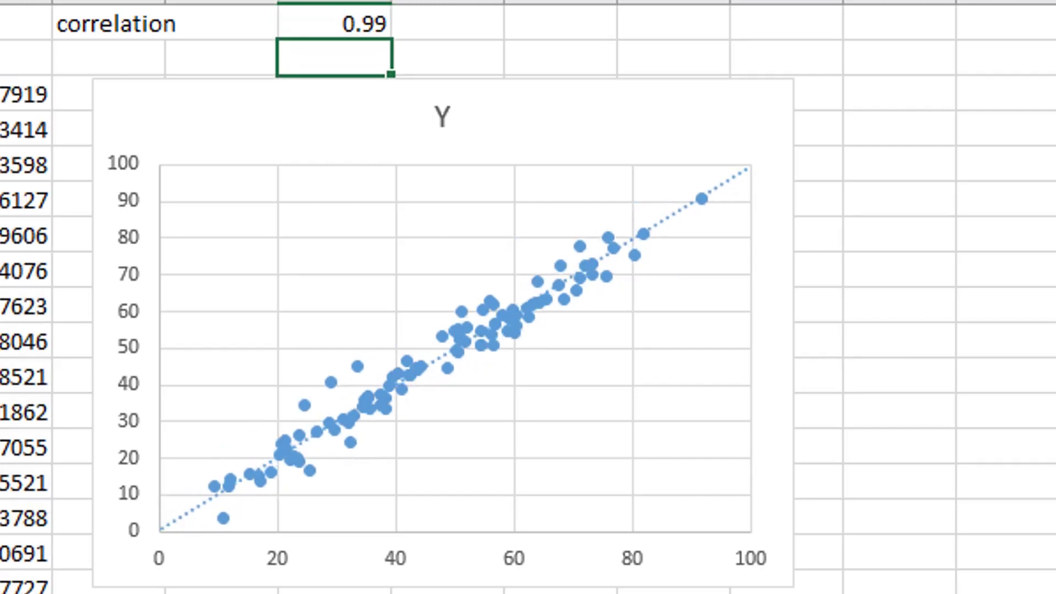
left_click(333, 22)
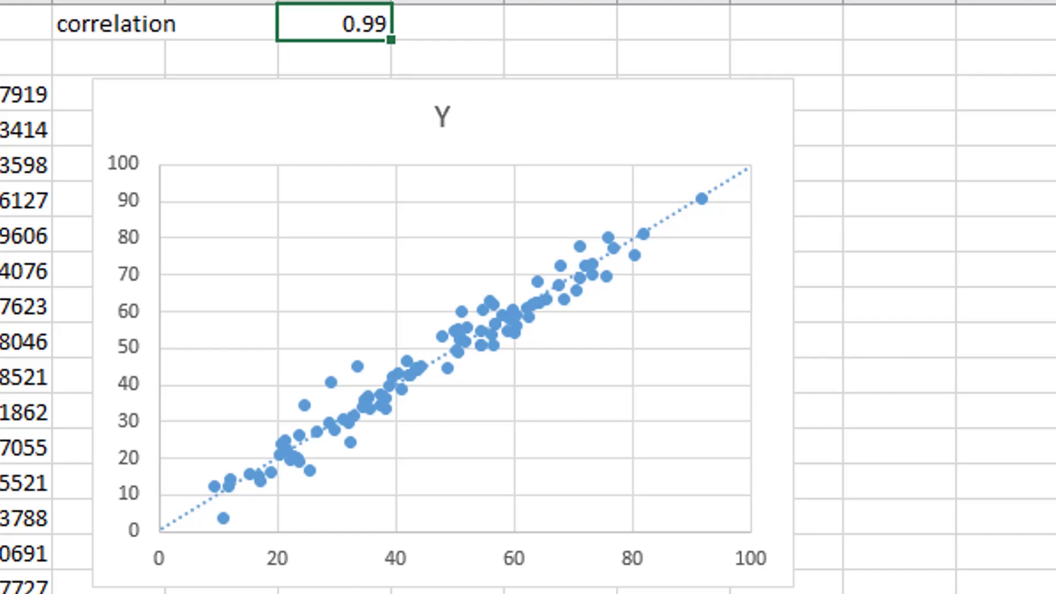
type("1")
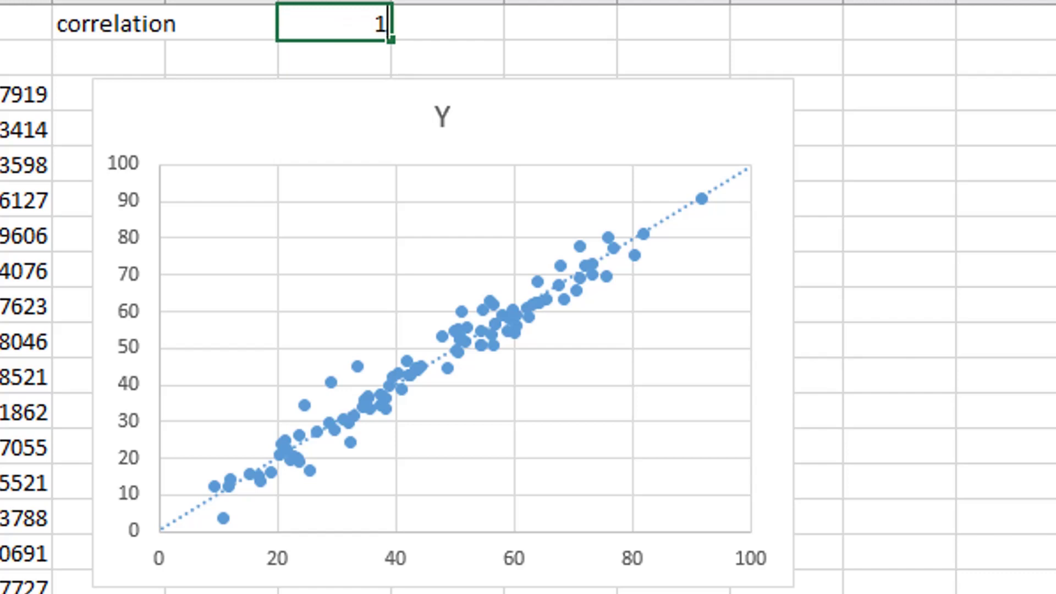
key("Return")
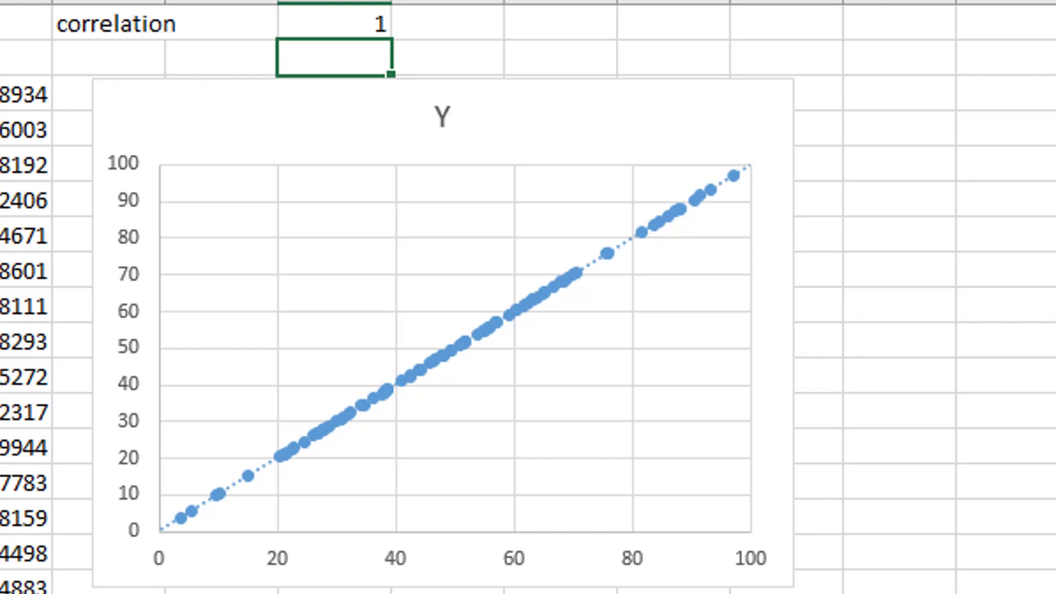
- Set the correlation to -0.25, then clear the cell for another negative value
left_click(333, 23)
type("-0.")
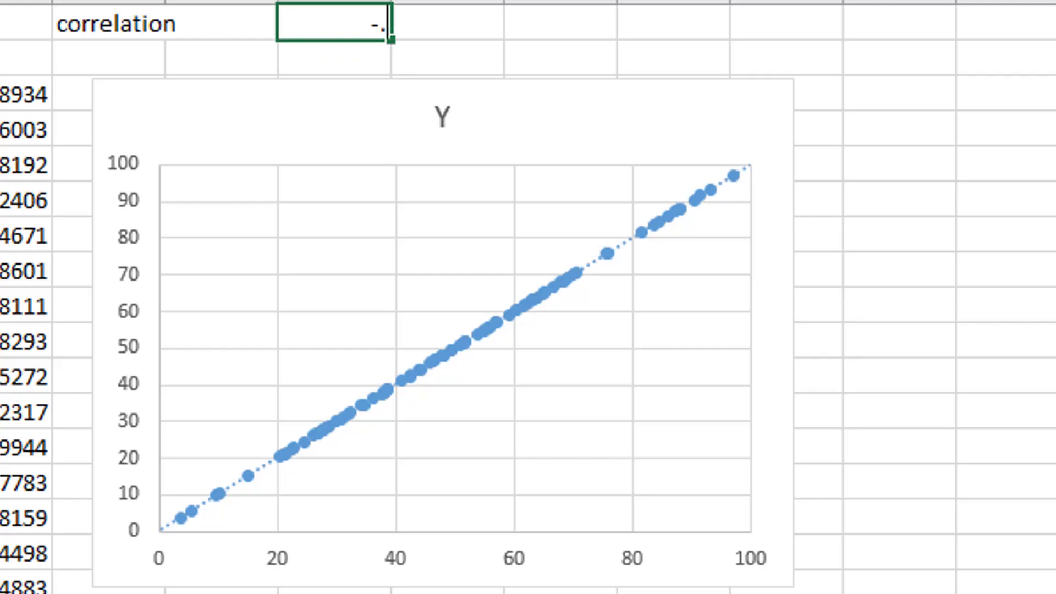
type("25")
key("Return")
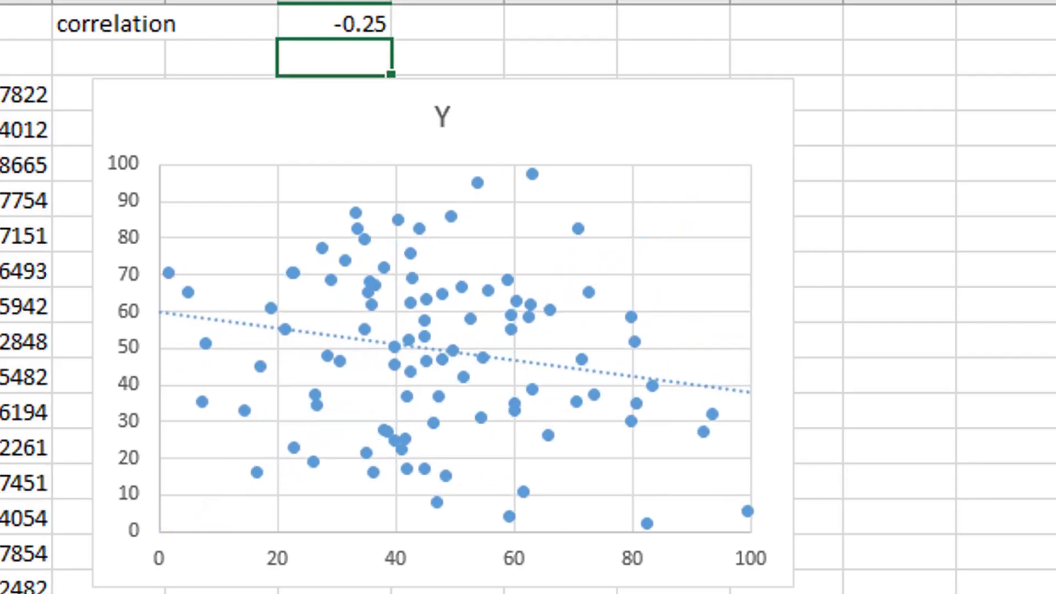
left_click(334, 23)
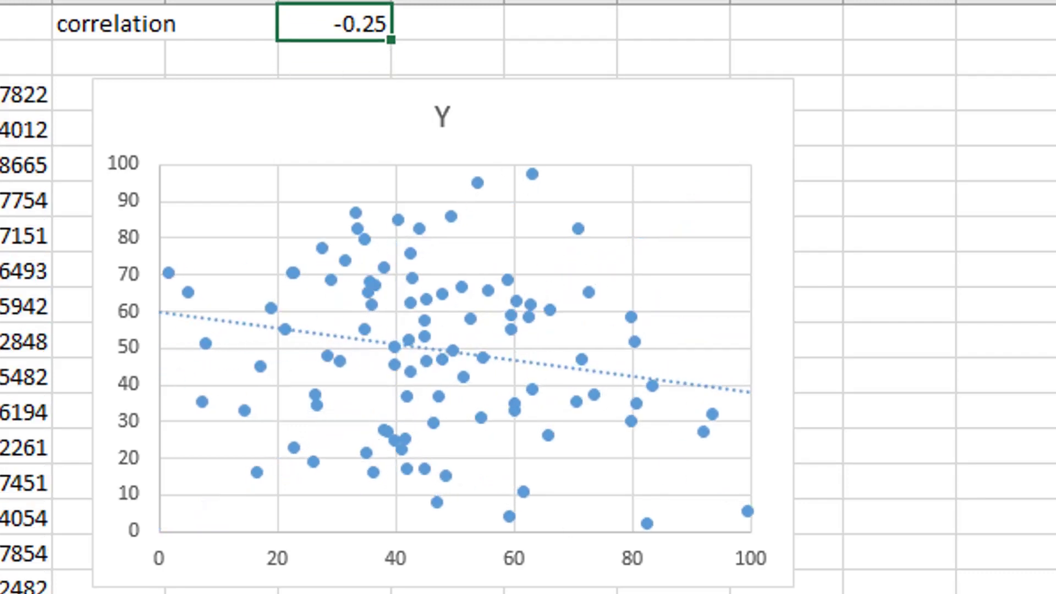
key("BackSpace")
- Enter -0.65 as the new correlation
type("-0")
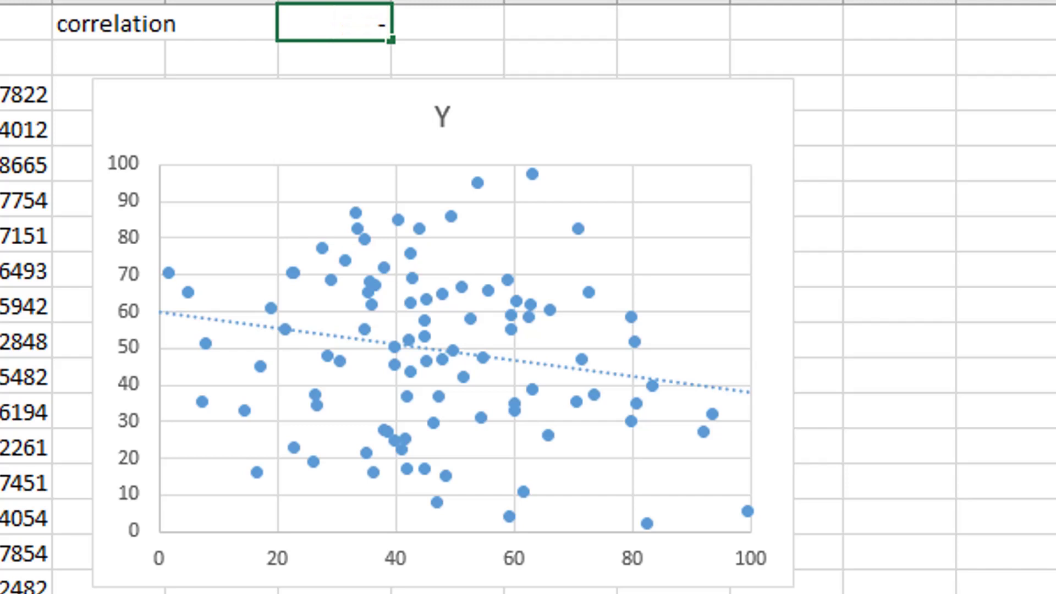
type(".65")
key("Return")
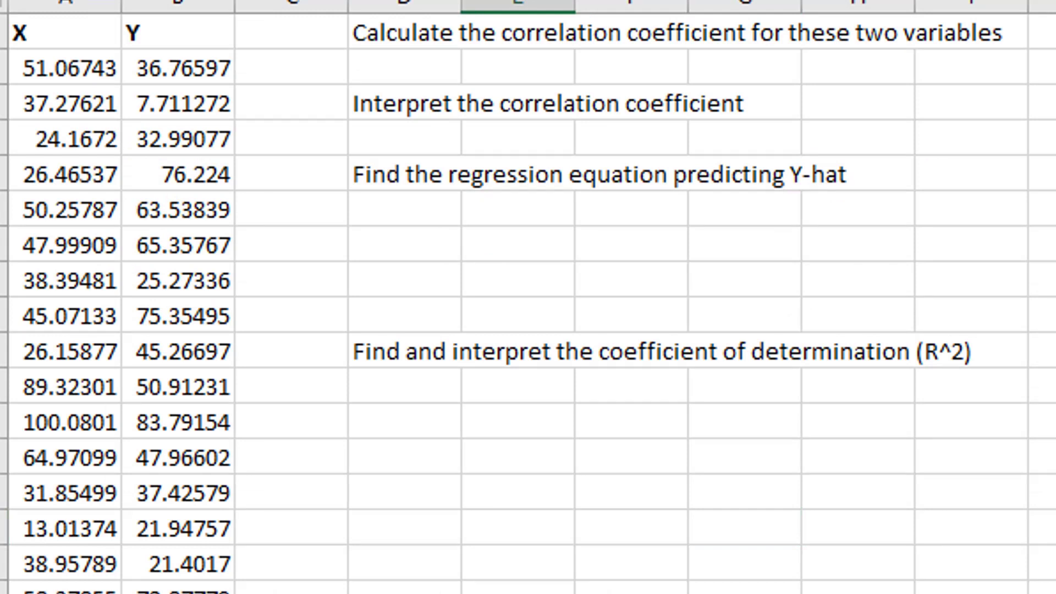
- Enter =CORREL(A2:A26,B2:B26) in D2, returning 0.59066
key("Up")
key("Up")
key("Left")
key("Up")
key("Up")
key("Up")
key("Up")
key("Up")
key("Up")
key("Up")
key("Up")
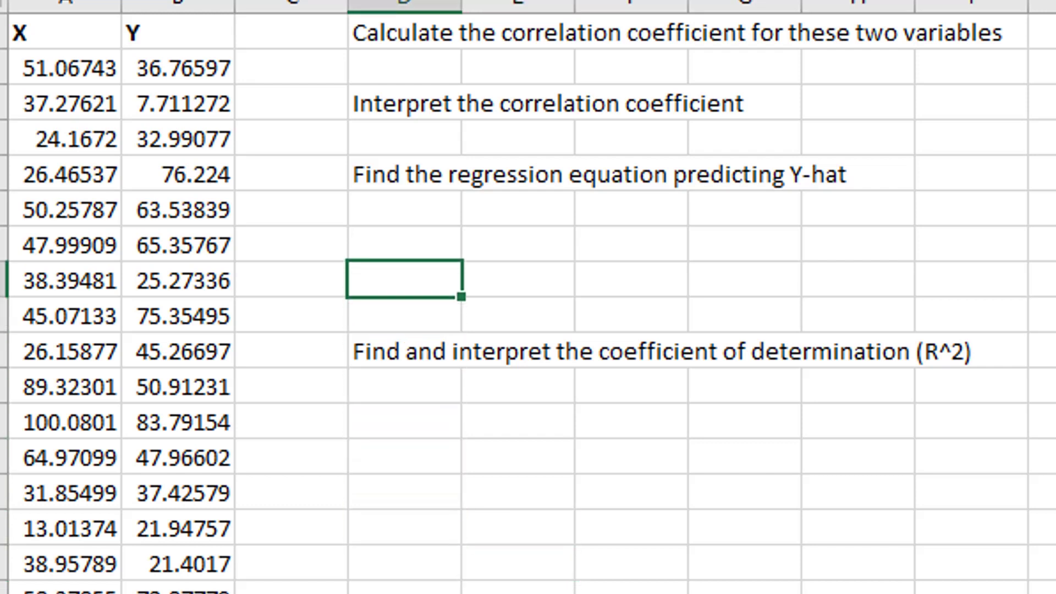
key("Up")
key("Up")
key("Up")
key("Up")
key("Up")
key("Up")
type("=correl")
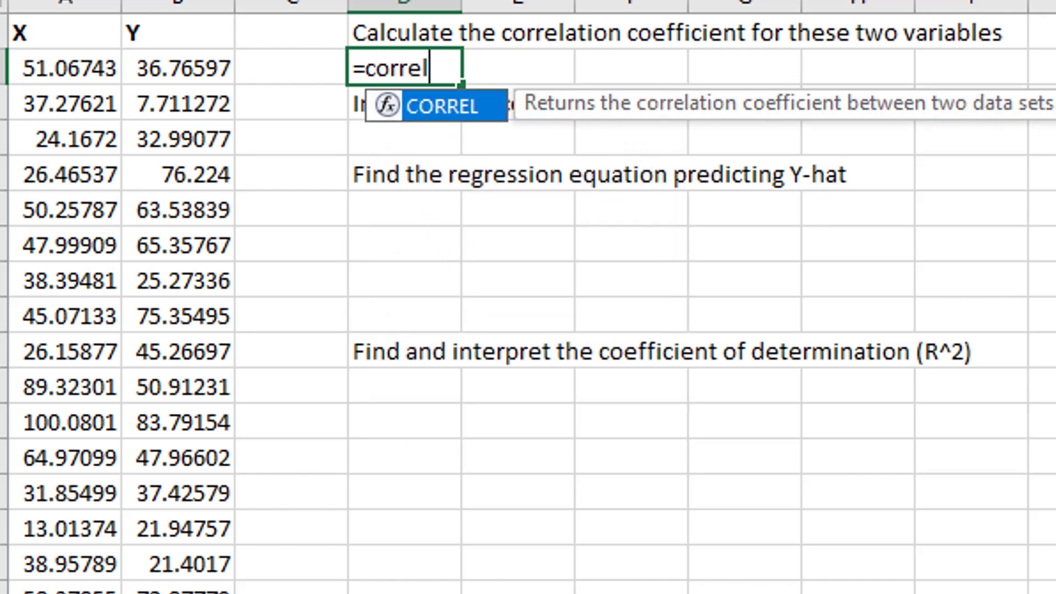
type("(")
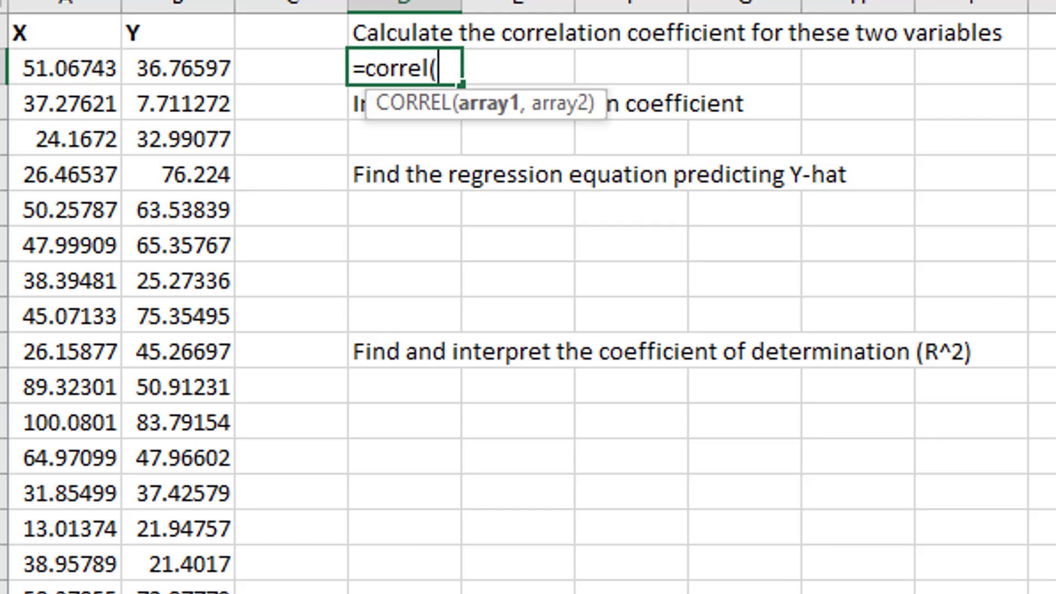
left_click_drag(66, 53, 54, 450)
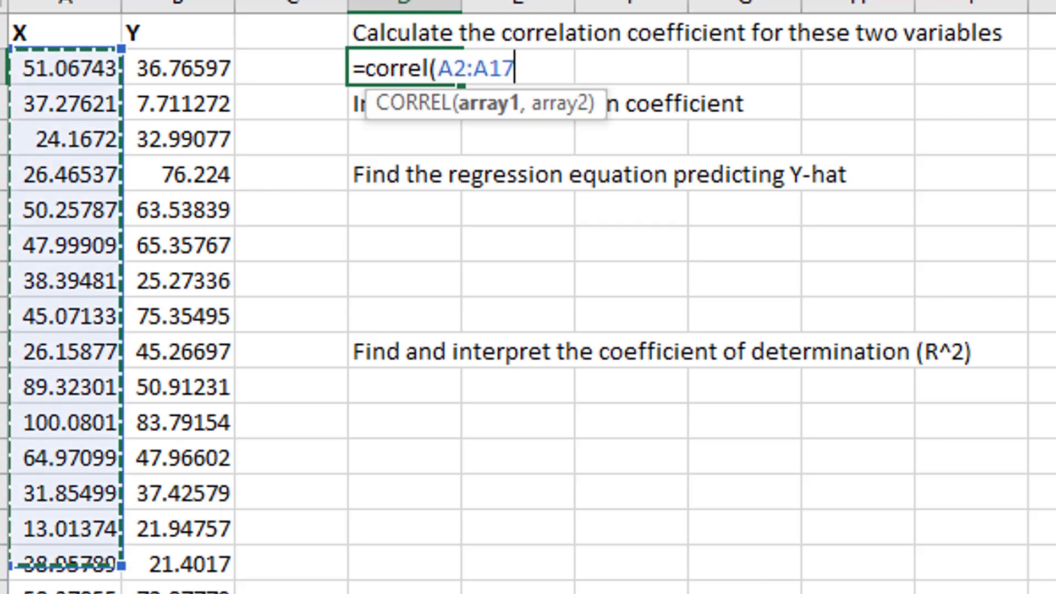
key("shift+Down")
key("shift+Down")
key("shift+Down")
key("shift+Down")
key("shift+Down")
key("shift+Down")
key("shift+Down")
type(",")
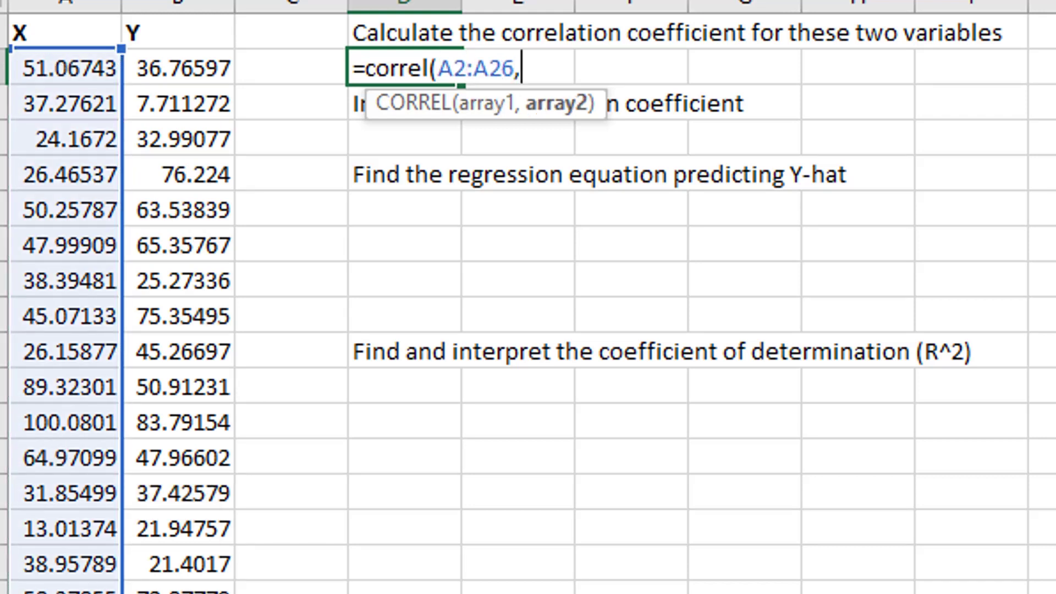
left_click_drag(152, 71, 192, 592)
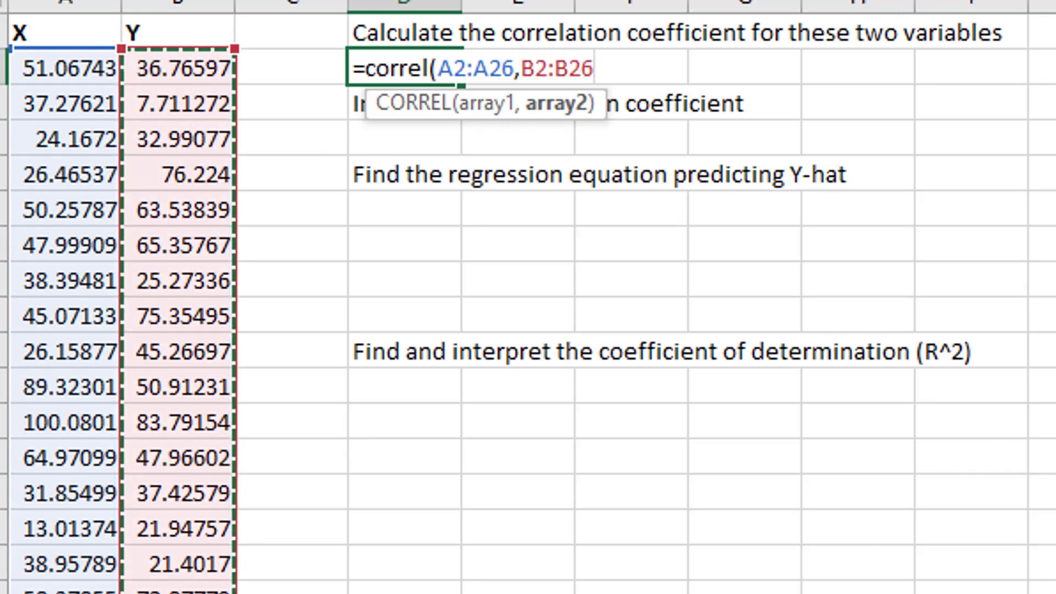
type(")")
key("Return")
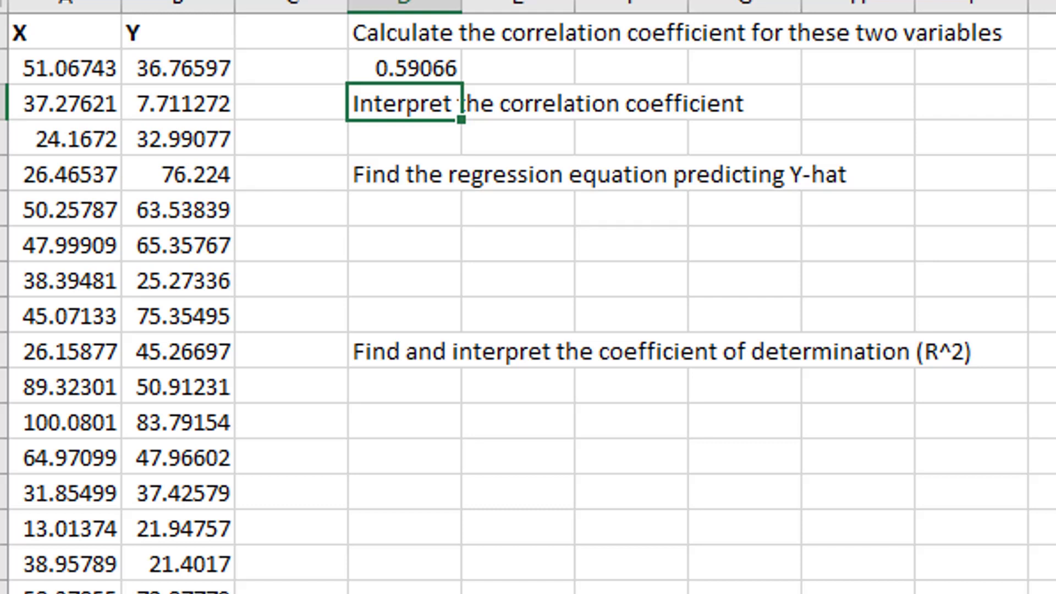
- Write '.4 < .59066 < .8 so this is a moderate relationship' under the interpretation prompt
key("Down")
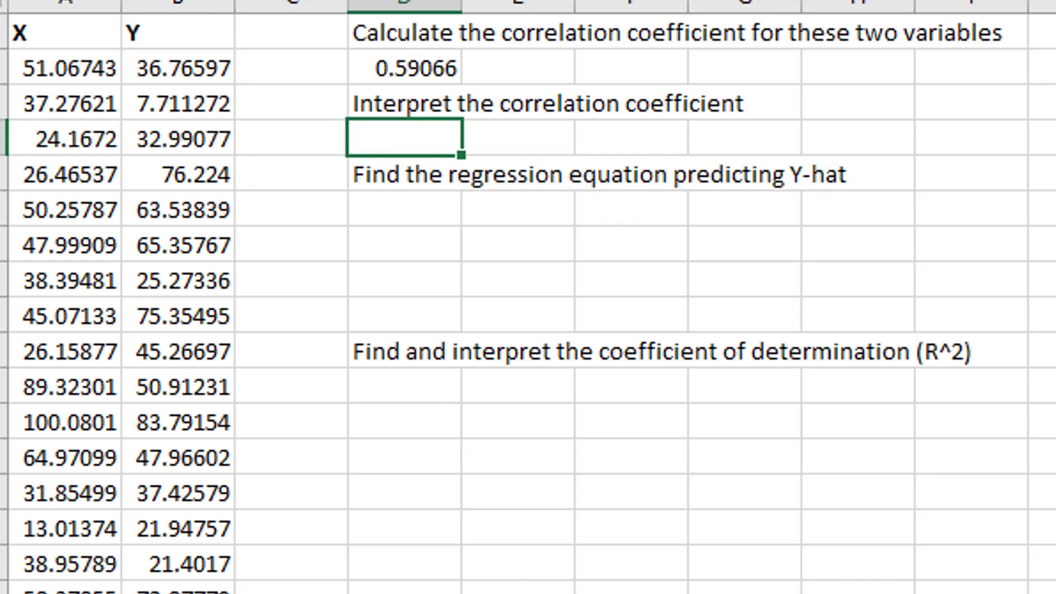
type(".4 < .59066 < ")
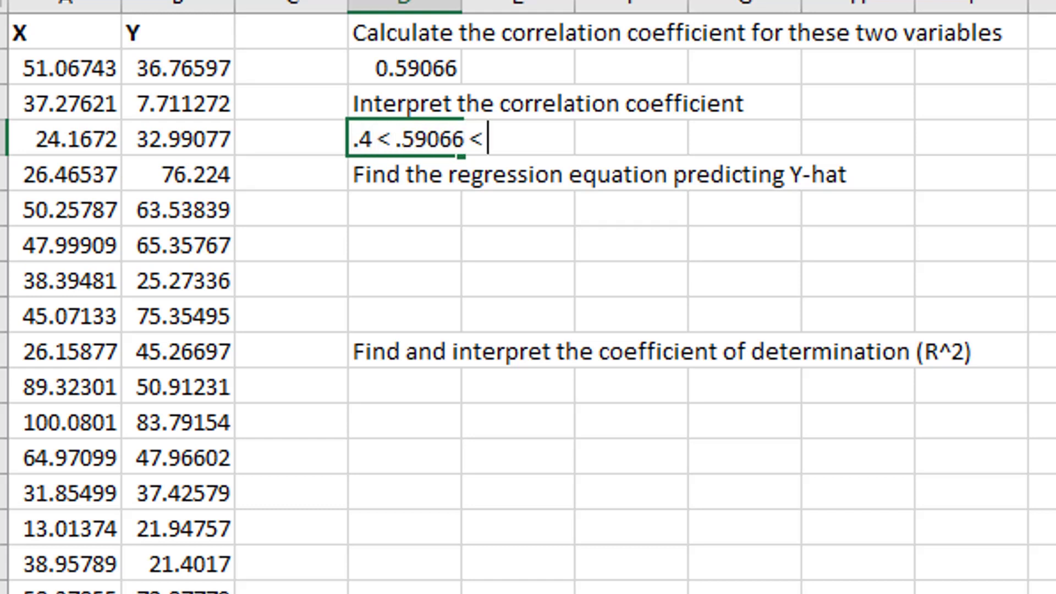
type(".8 so")
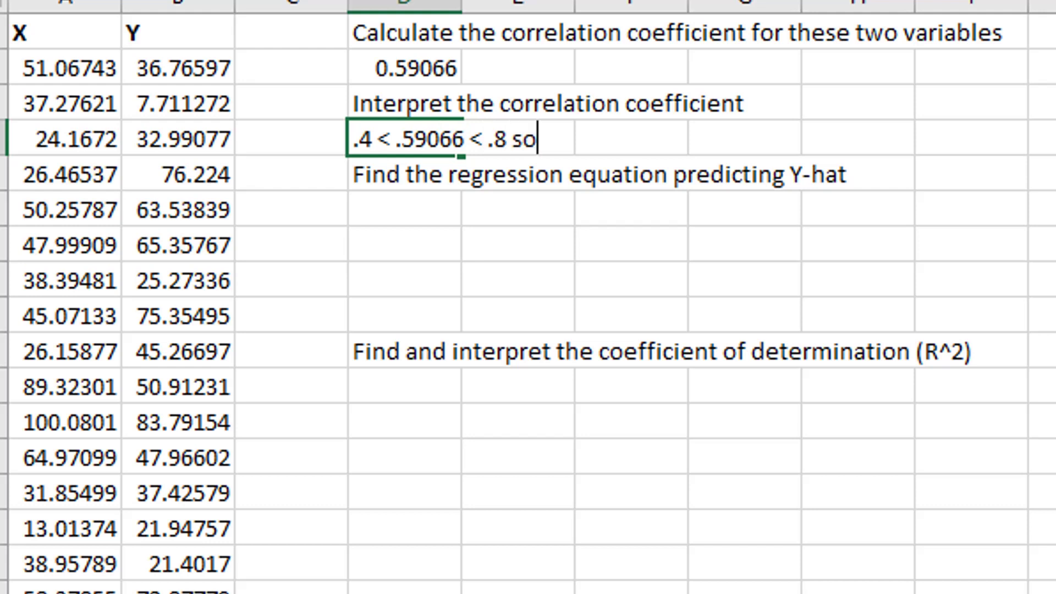
type(" this is a modera")
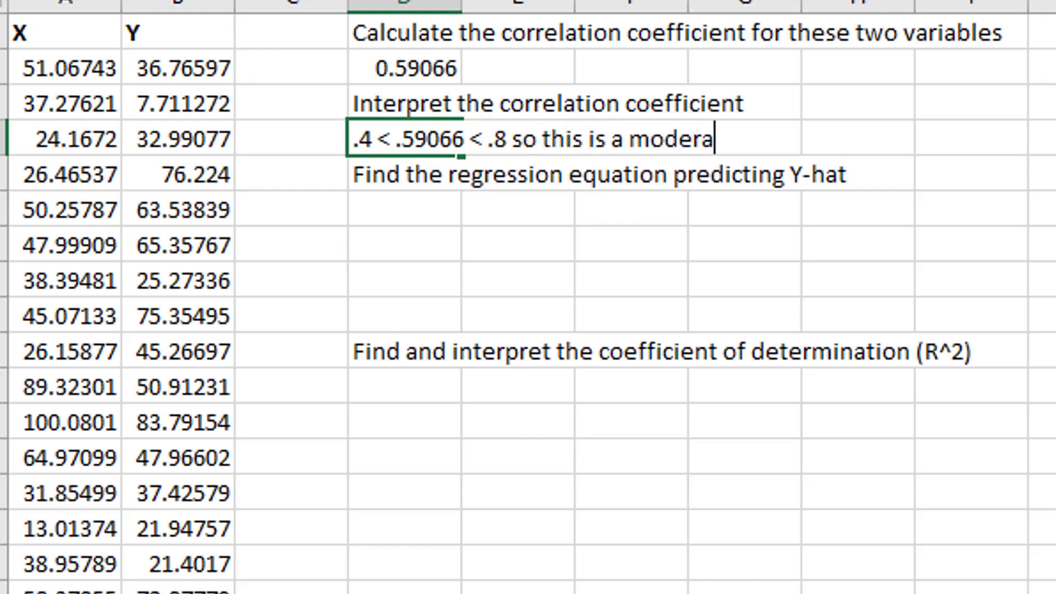
type("te relationship")
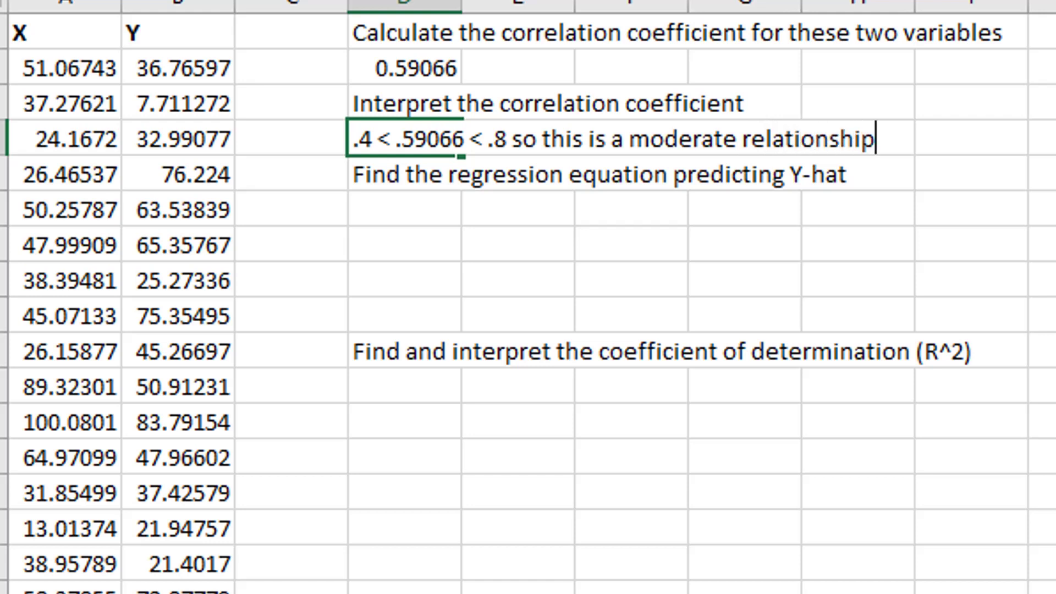
key("Return")
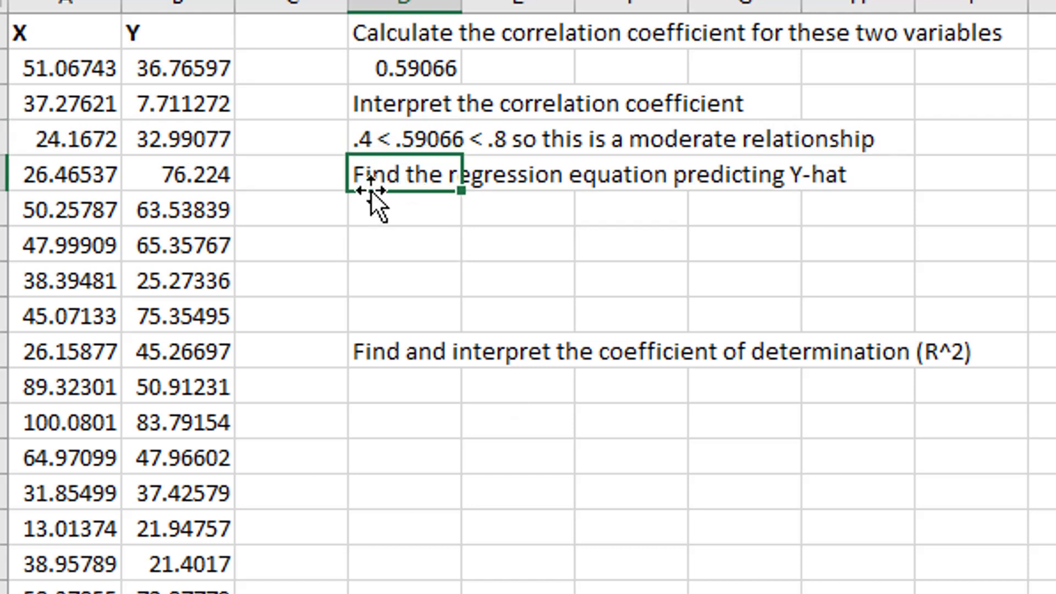
- Move the regression prompt down one row and the R^2 prompt down two rows
left_click_drag(371, 193, 379, 233)
left_click(693, 256)
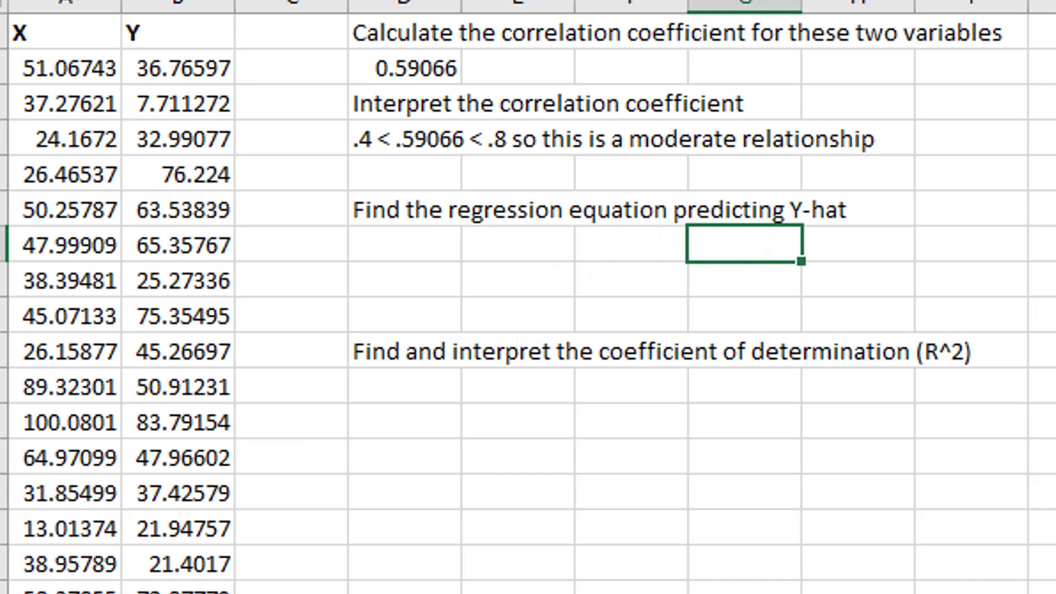
left_click(351, 362)
left_click_drag(364, 369, 373, 448)
- Enter =SLOPE(B2:B26,A2:A26) under the regression prompt, returning 0.606133
left_click(370, 249)
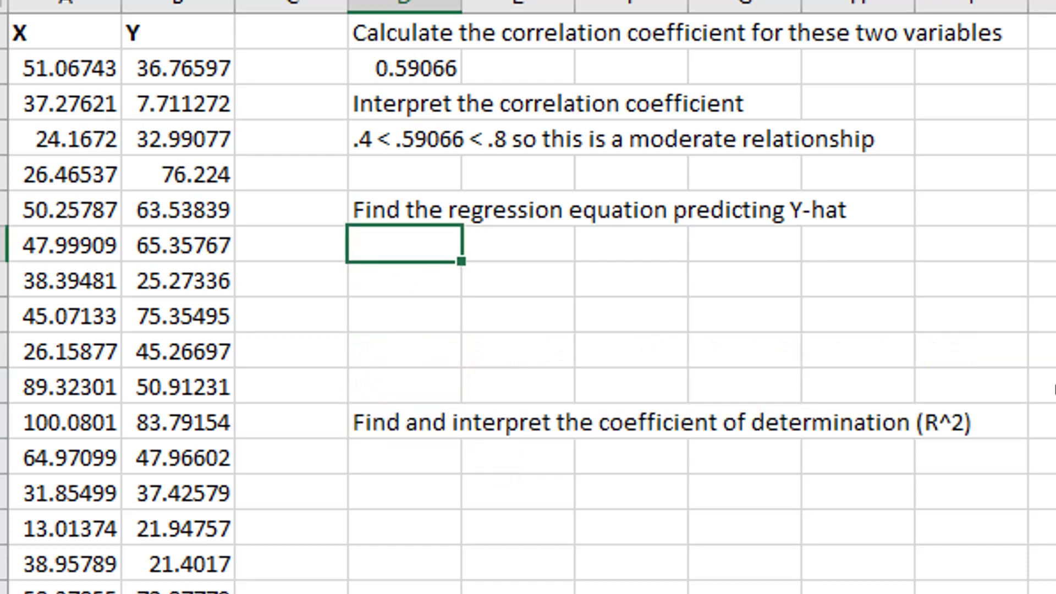
type("=slope")
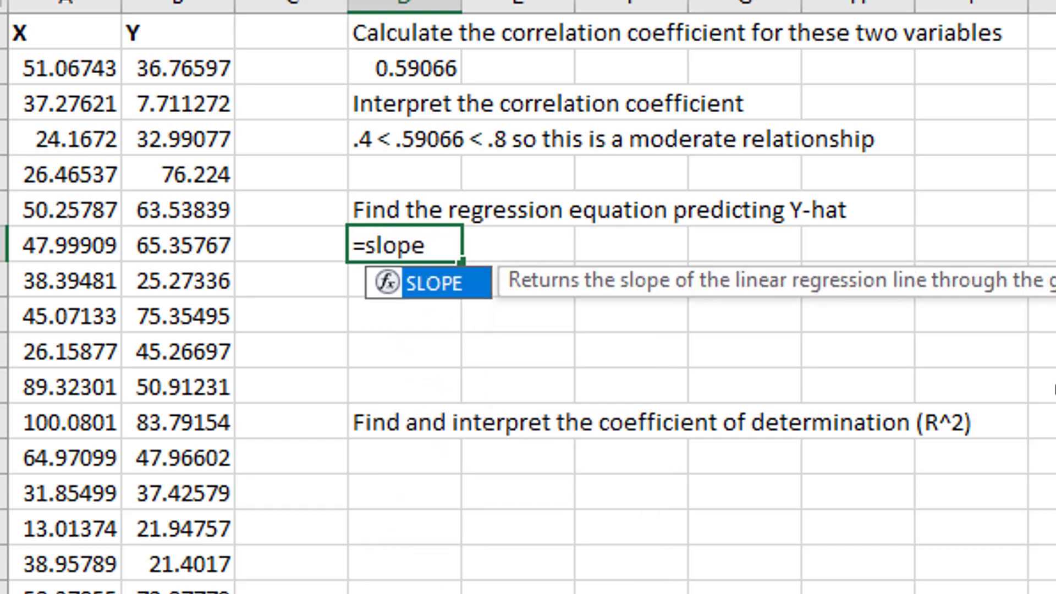
type("(")
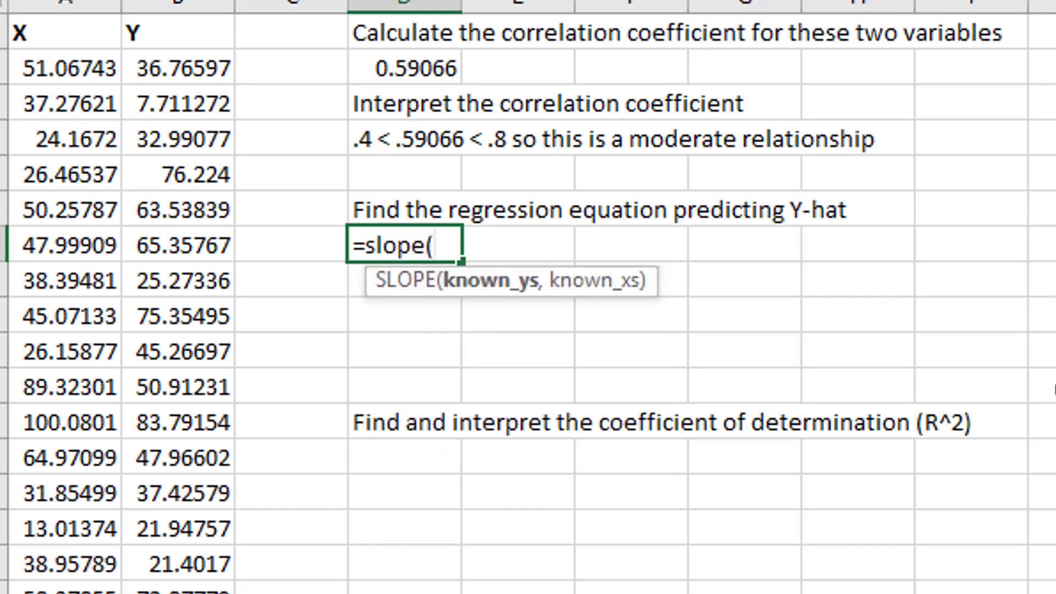
left_click(175, 69)
left_click_drag(175, 68, 175, 593)
type(",")
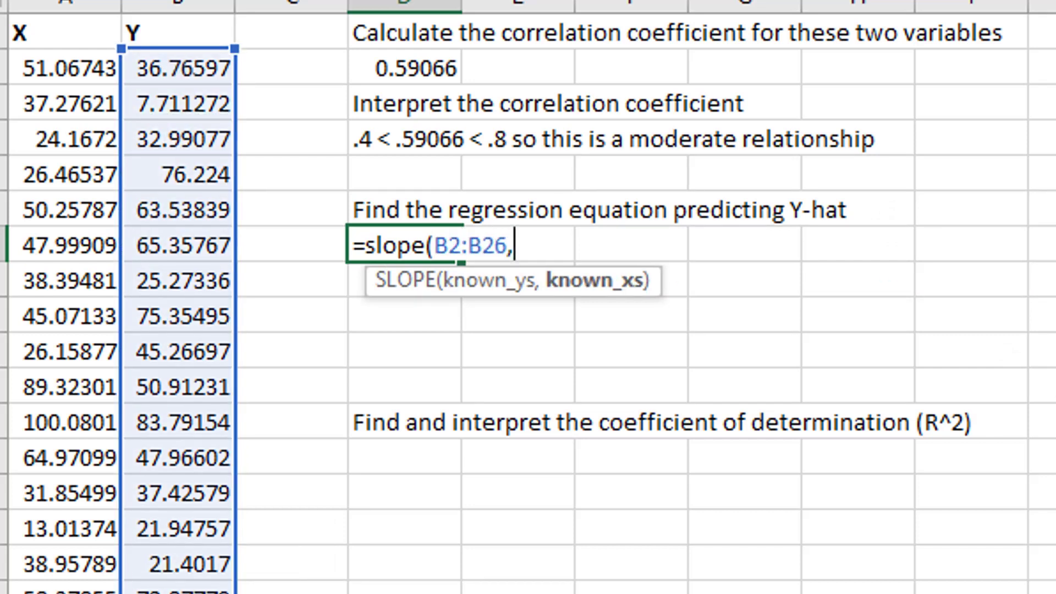
left_click_drag(55, 591, 44, 68)
type(")")
key("Return")
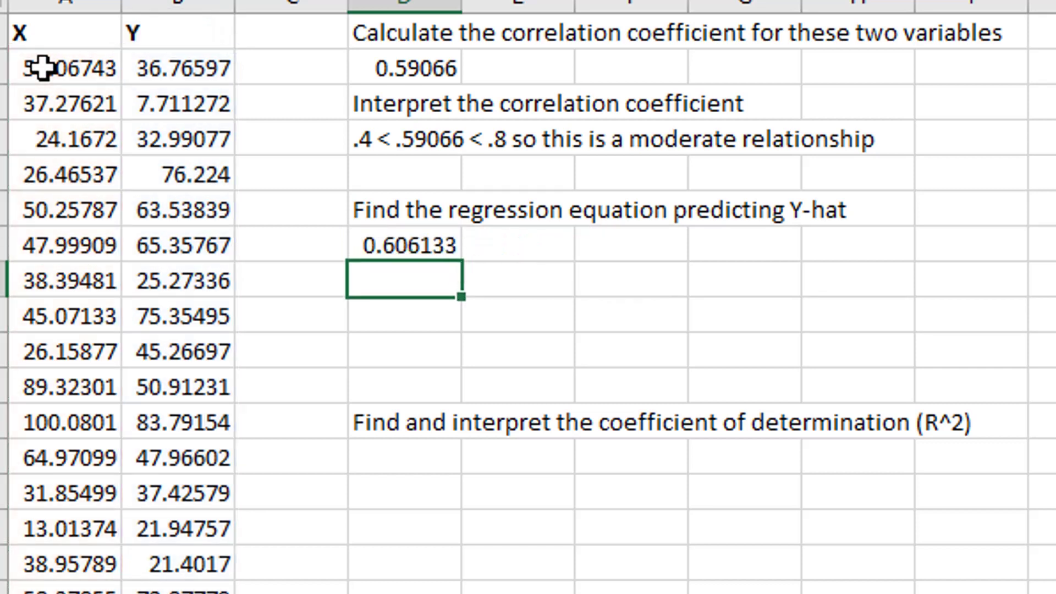
- Label the slope result 'slope' in E7 and the cell below 'intercept' in E8
key("Up")
key("Right")
type("slope")
key("Return")
key("Left")
key("Right")
type("intercept")
key("Left")
- Enter =INTERCEPT(B2:B26,A2:A26) in D8, returning 21.47504
type("=i")
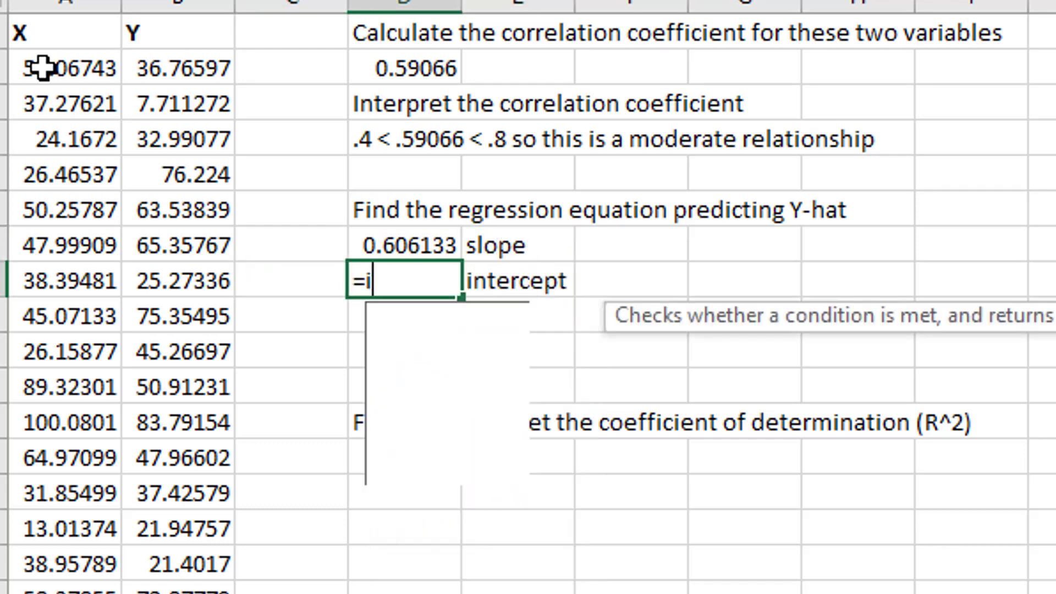
type("ntercept")
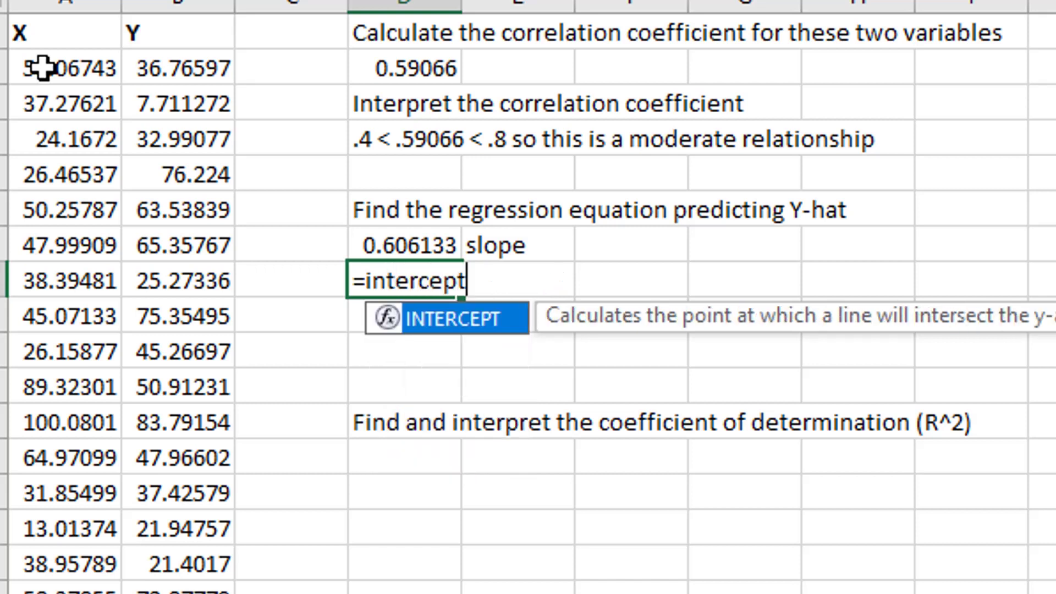
type("(")
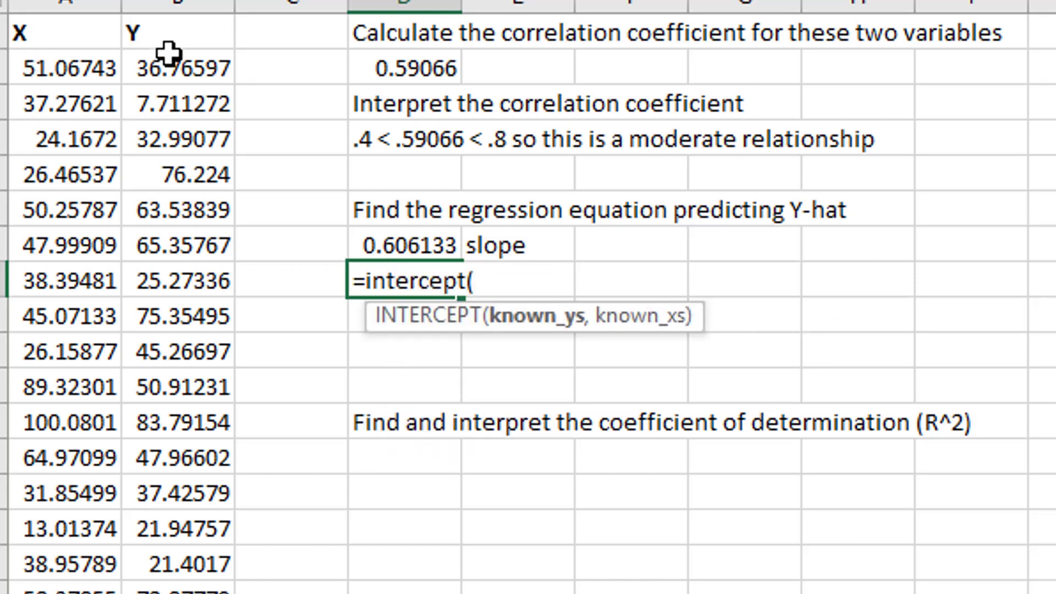
left_click_drag(168, 52, 176, 593)
type(",")
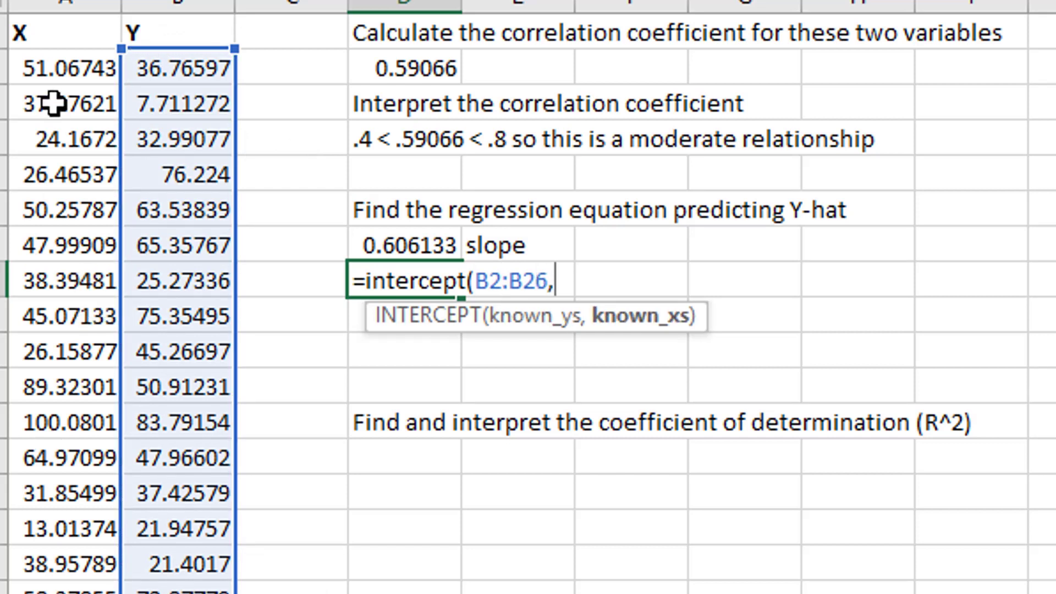
left_click_drag(54, 70, 60, 593)
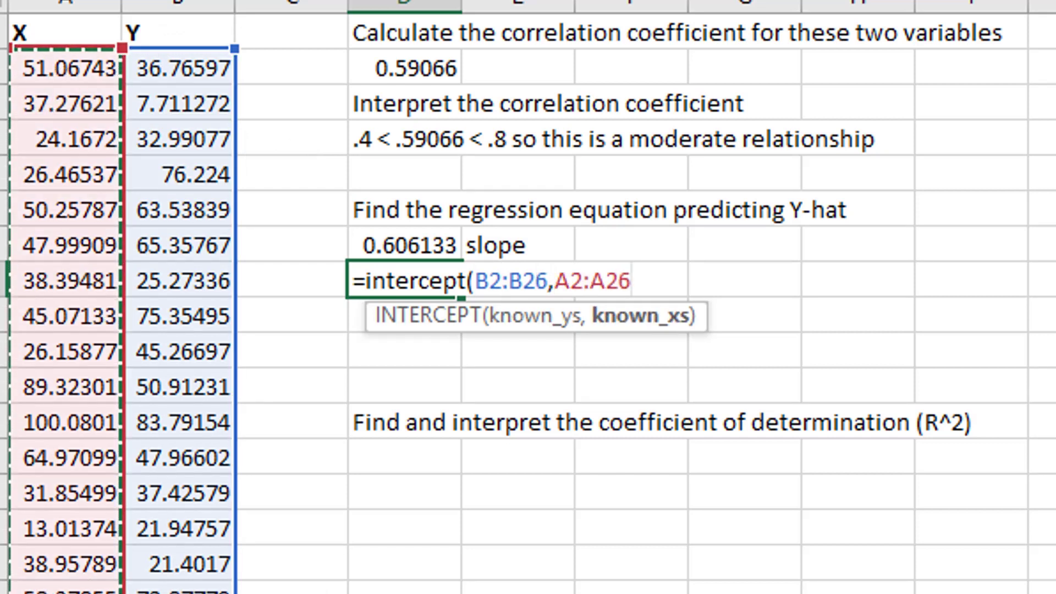
type(")")
key("Return")
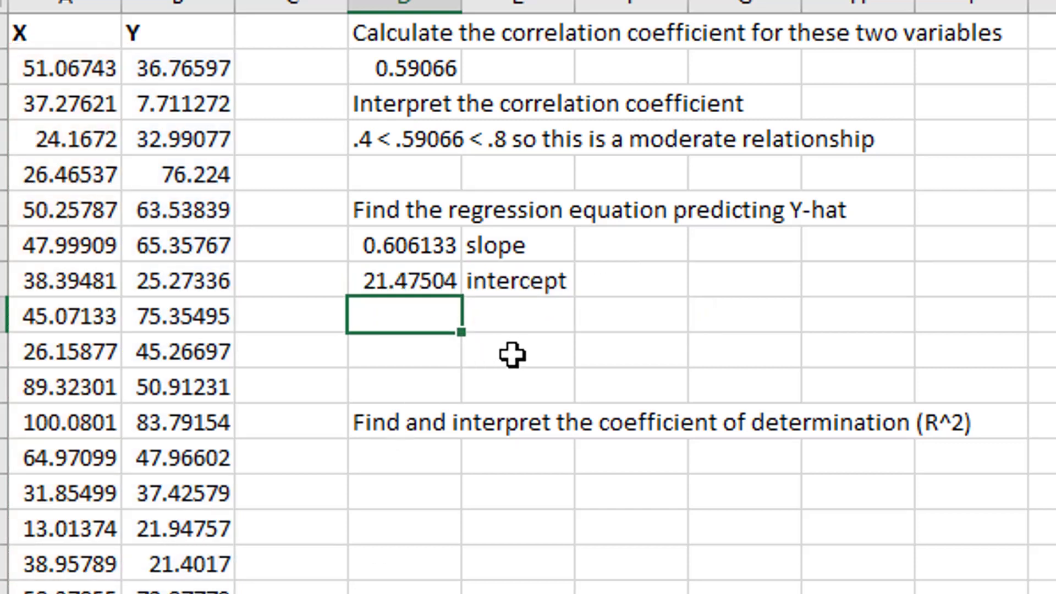
- Type 'y-hat = 21.475 + .606 x' in D9, then move down toward the R^2 section
type("y=y")
key("BackSpace")
key("BackSpace")
type("-hat = ")
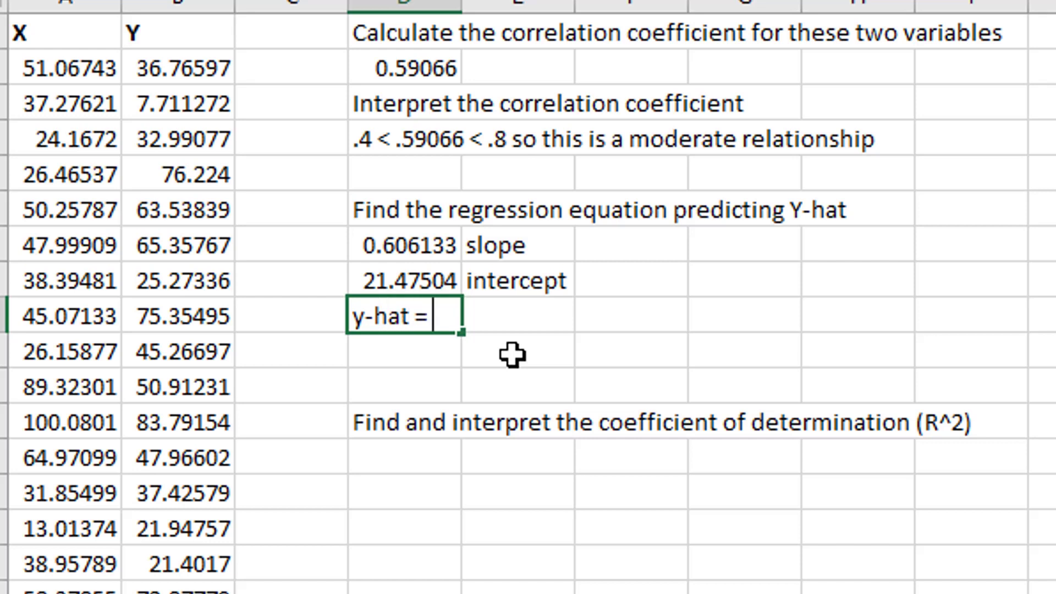
type("21.475")
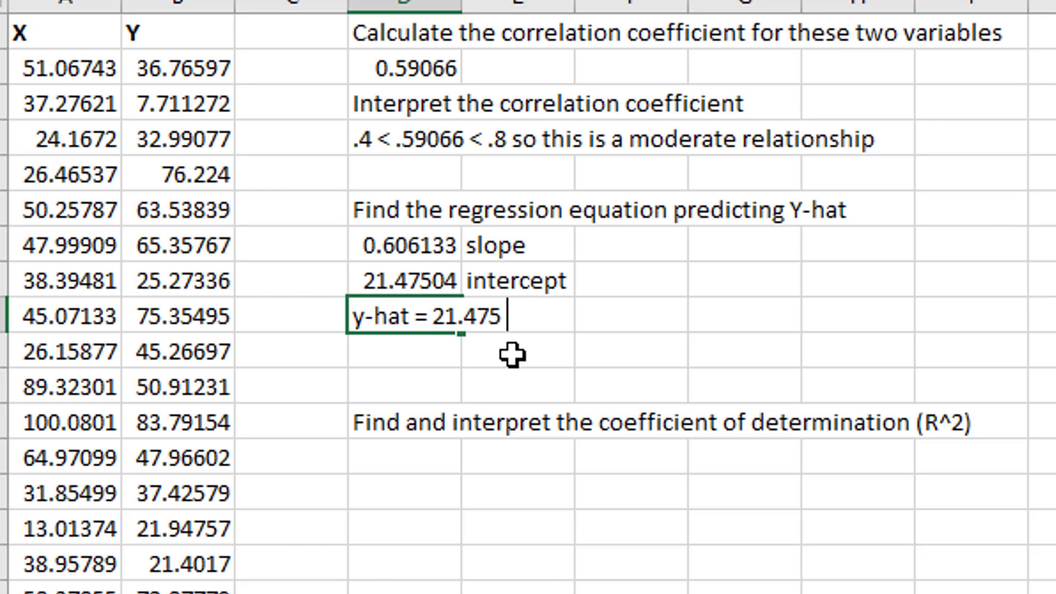
type(" + .606")
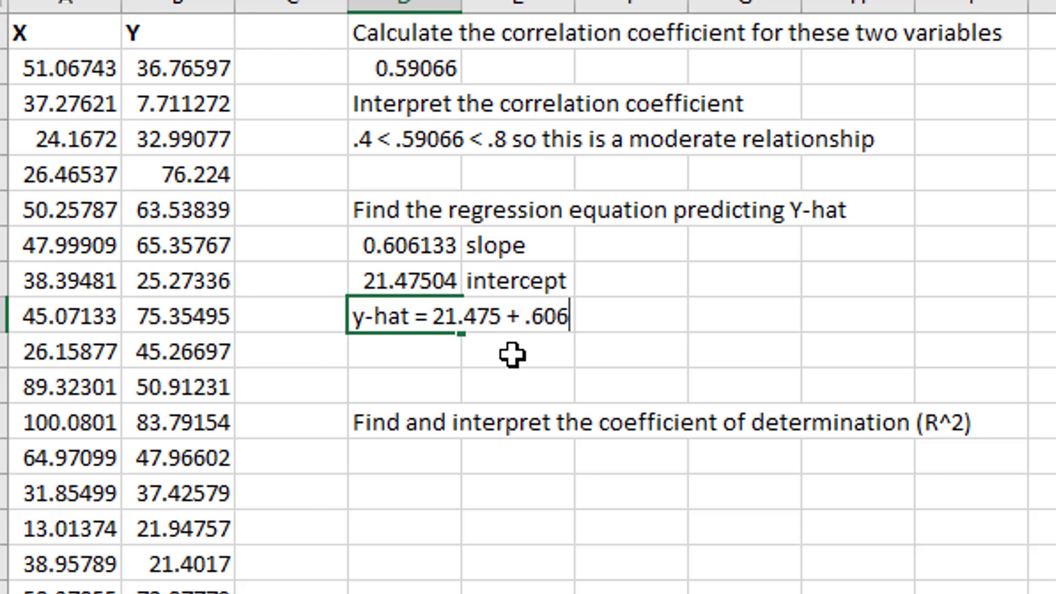
type(" x")
key("Return")
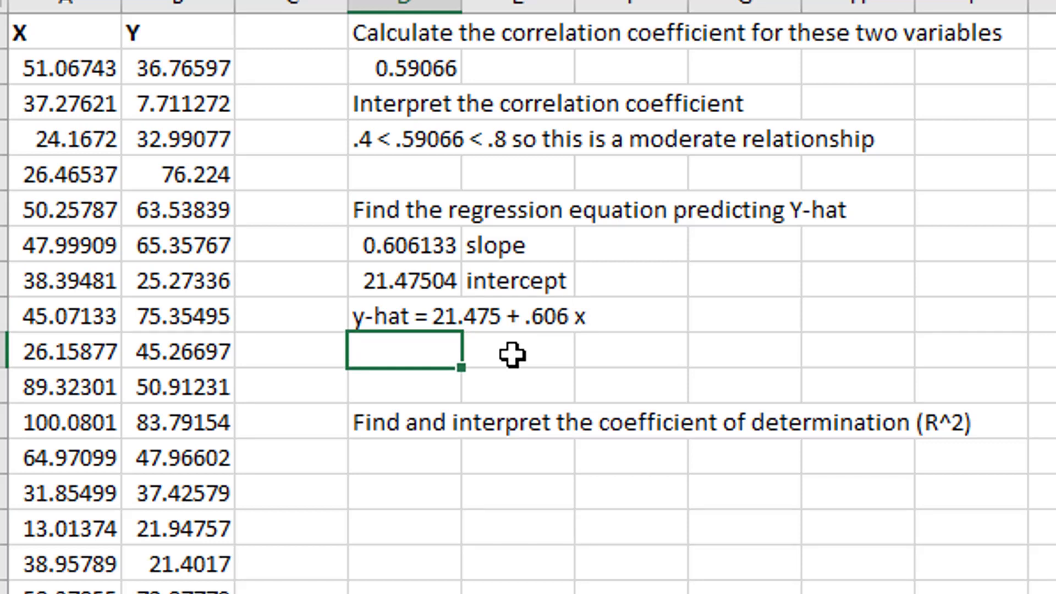
key("Down")
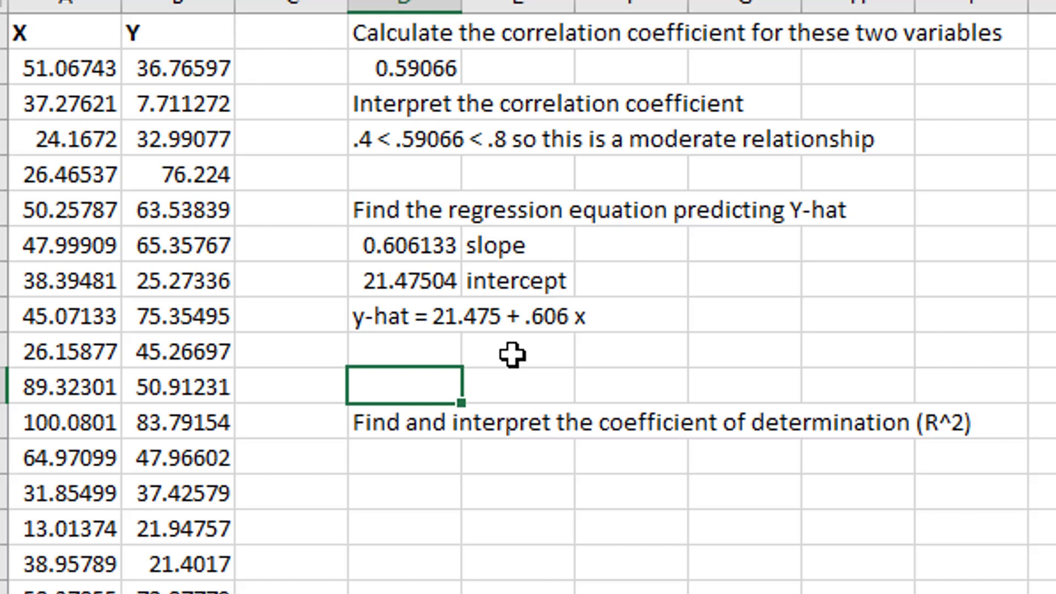
key("Down")
key("Down")
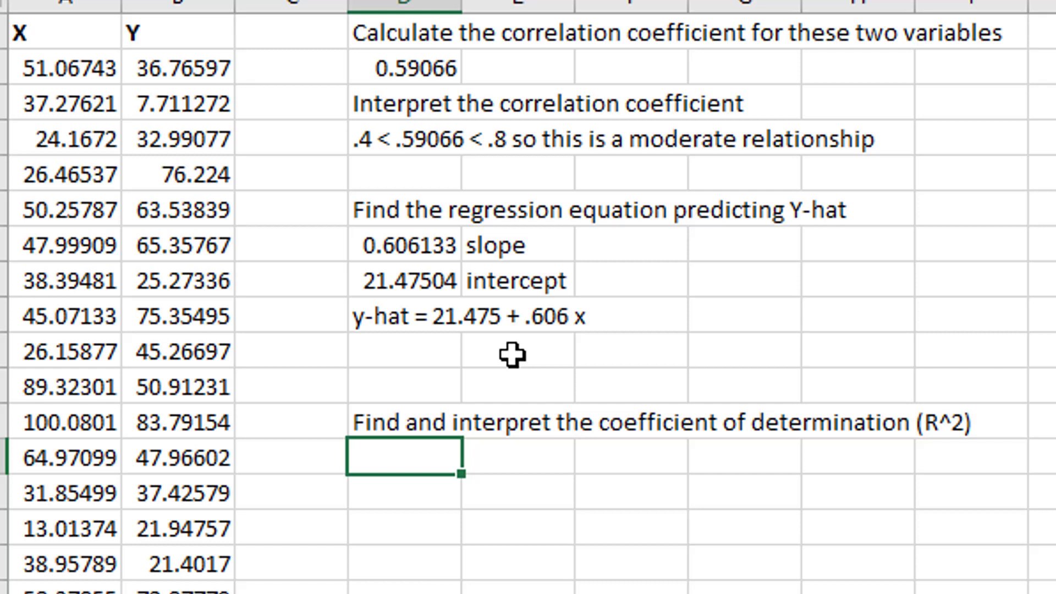
- Enter =CORREL(A2:A26,B2:B26) in D13 under the R^2 heading
key("Down")
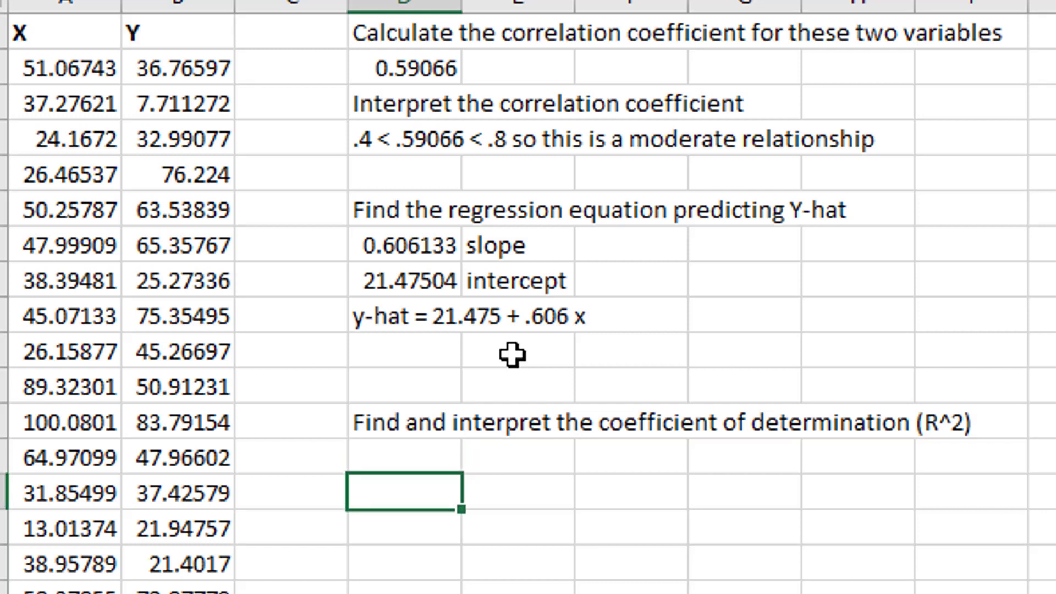
type("=correl(")
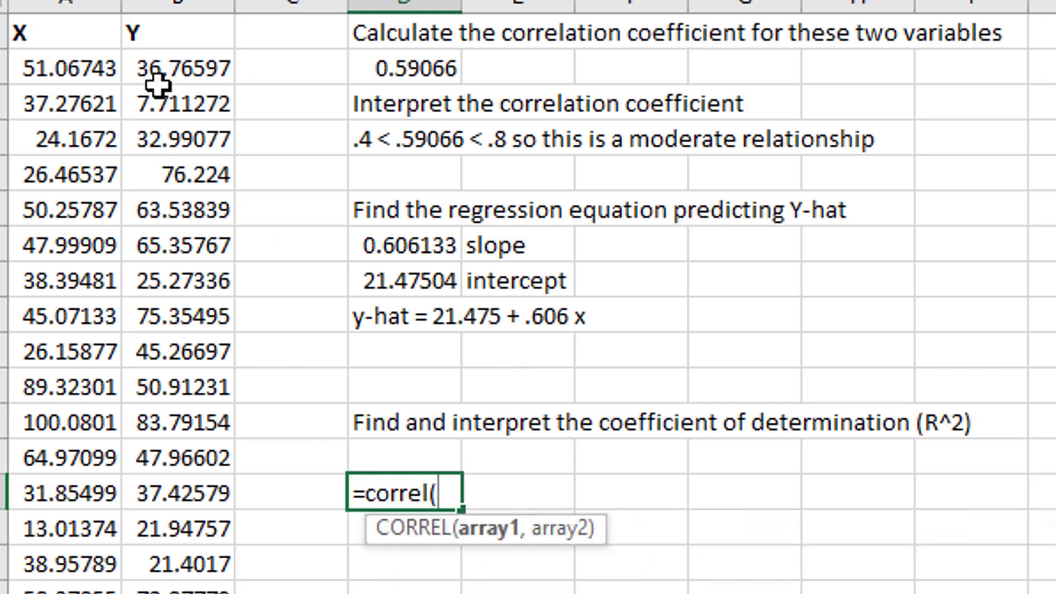
left_click_drag(68, 68, 66, 593)
type(",")
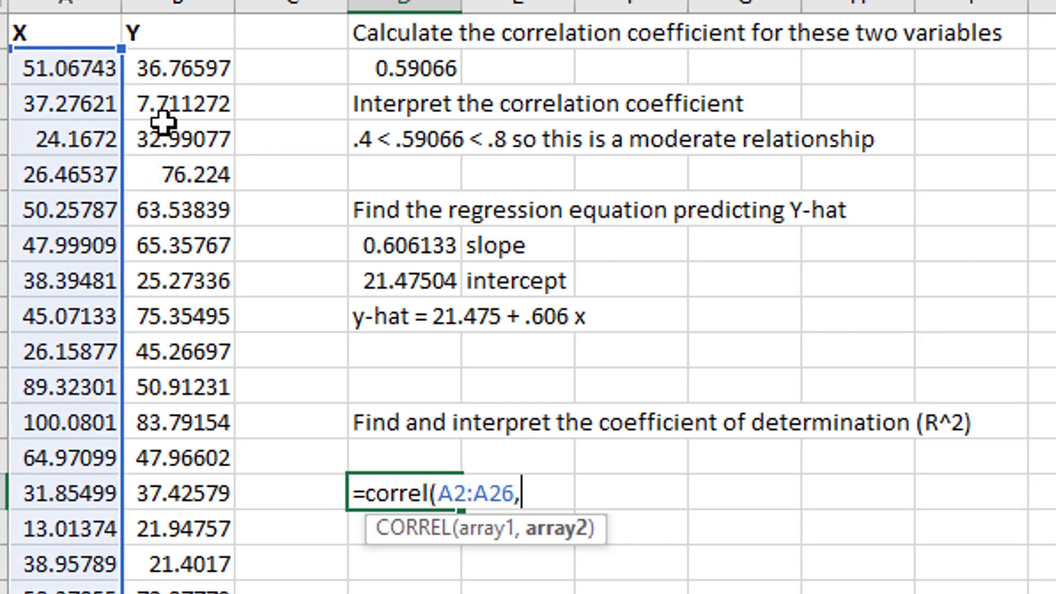
left_click_drag(171, 68, 170, 593)
type(")")
key("Return")
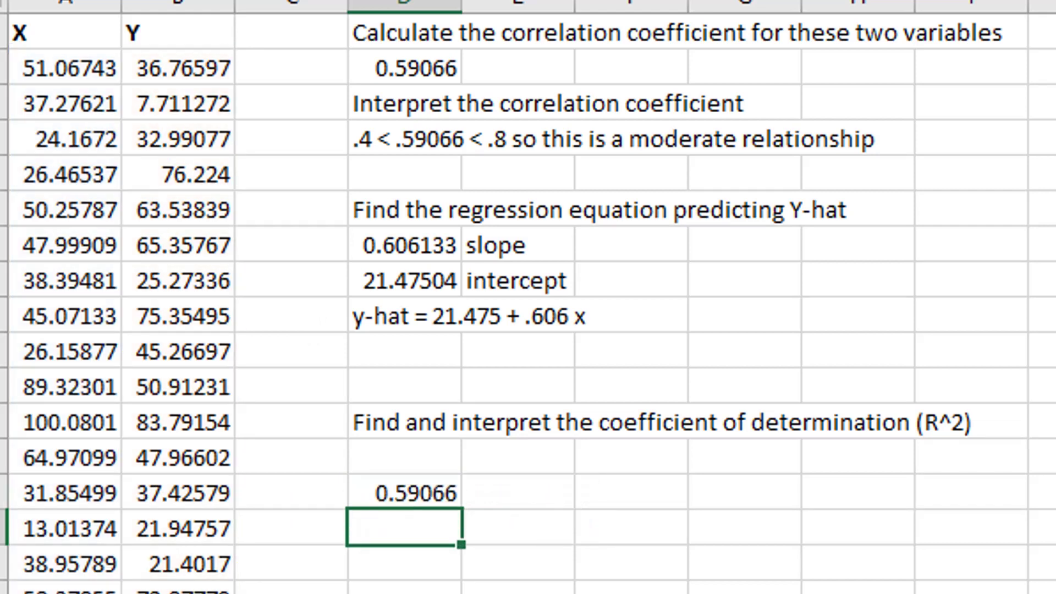
- Append ^2 to the CORREL formula so it returns 0.348879
key("Up")
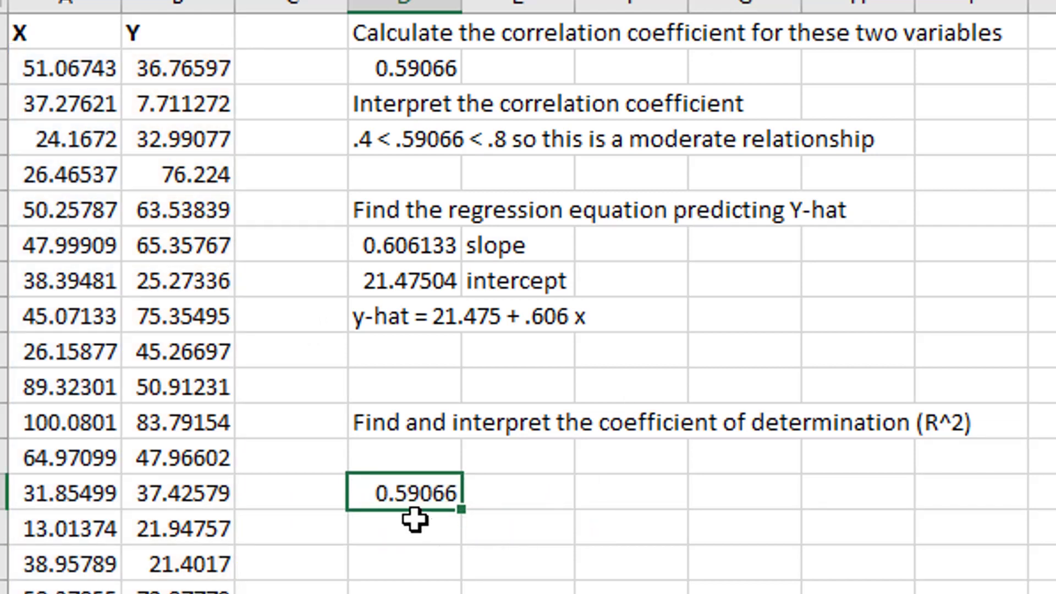
double_click(413, 495)
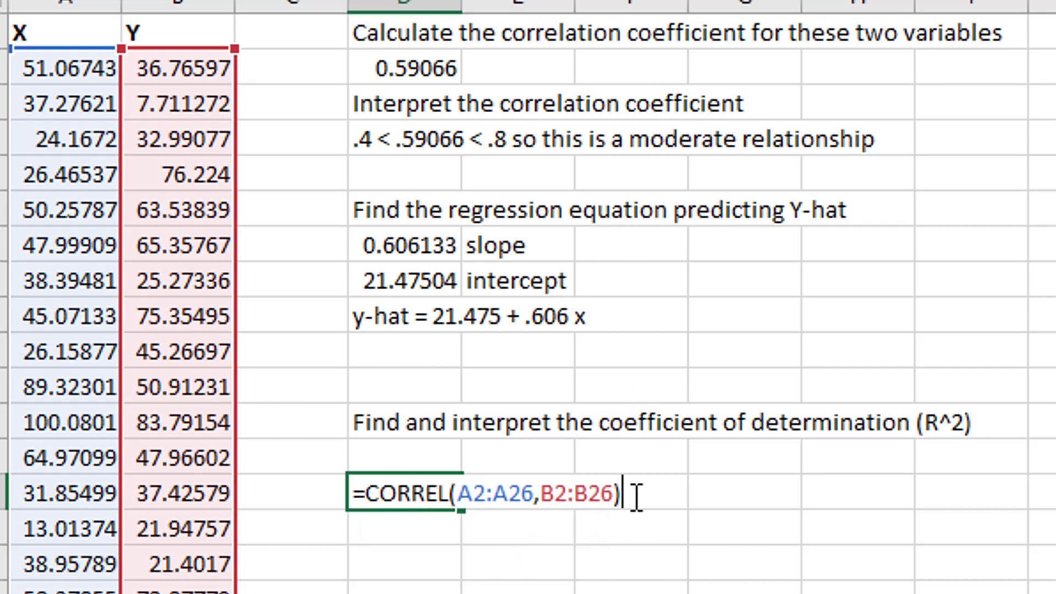
type("^2")
key("Return")
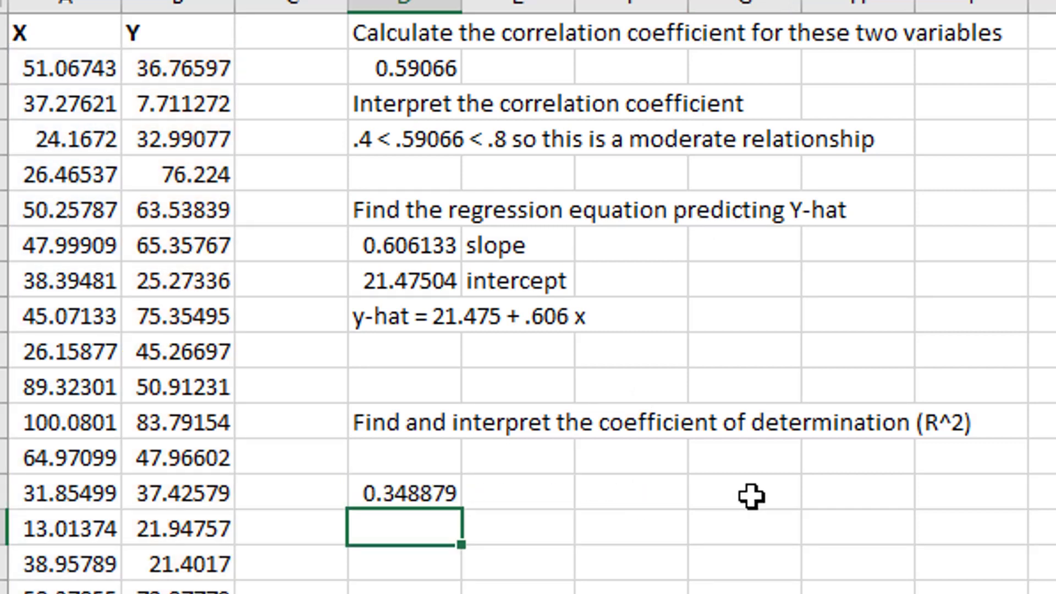
- Enter =RSQ(B2:B26,A2:A26) as the second R^2 value, giving 0.348879
type("=RS")
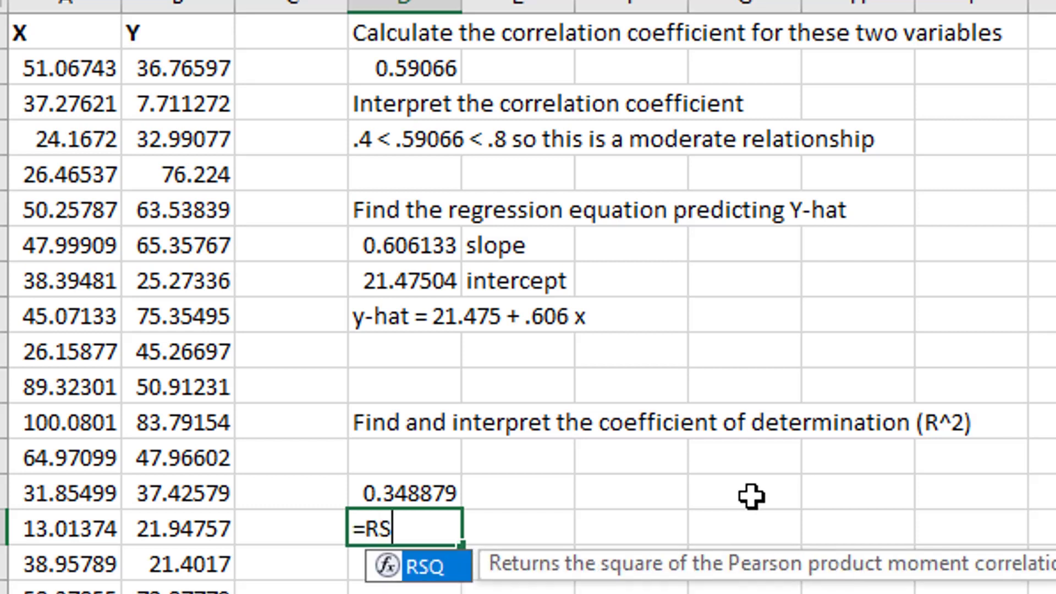
type("Q(")
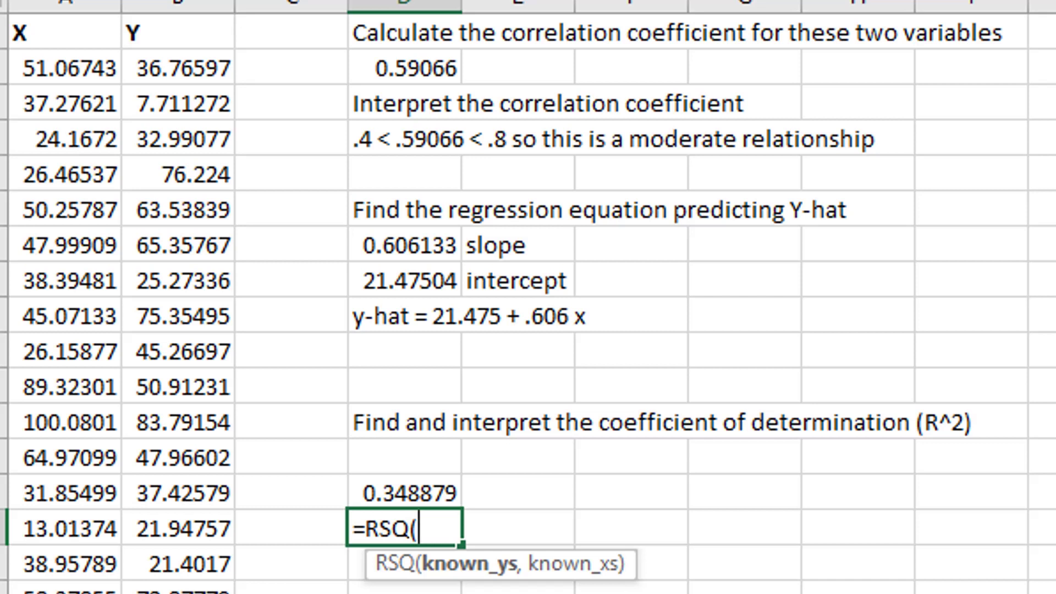
left_click_drag(176, 591, 152, 72)
type(",")
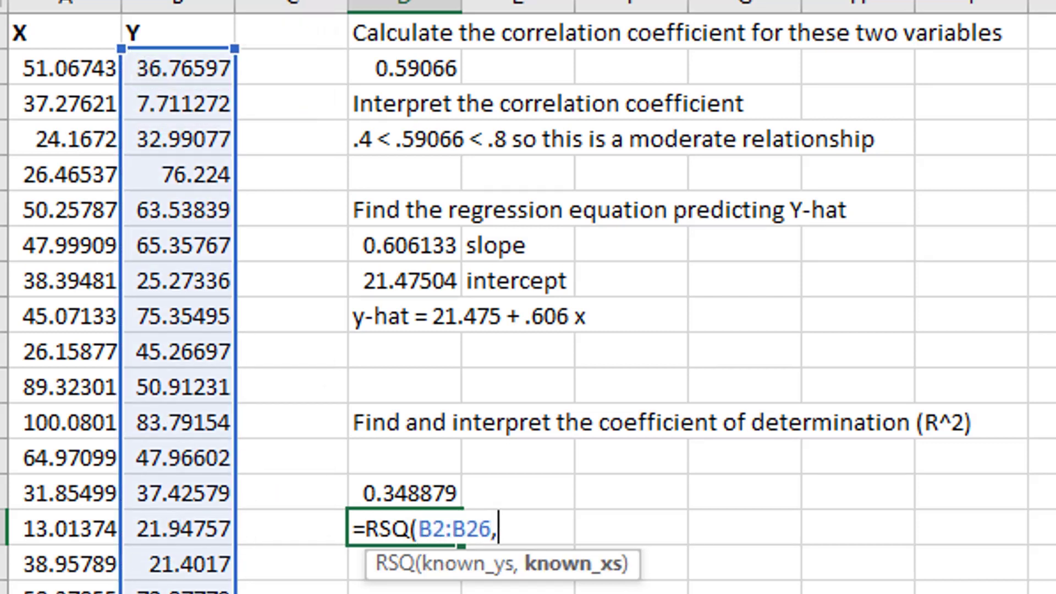
left_click_drag(61, 591, 59, 54)
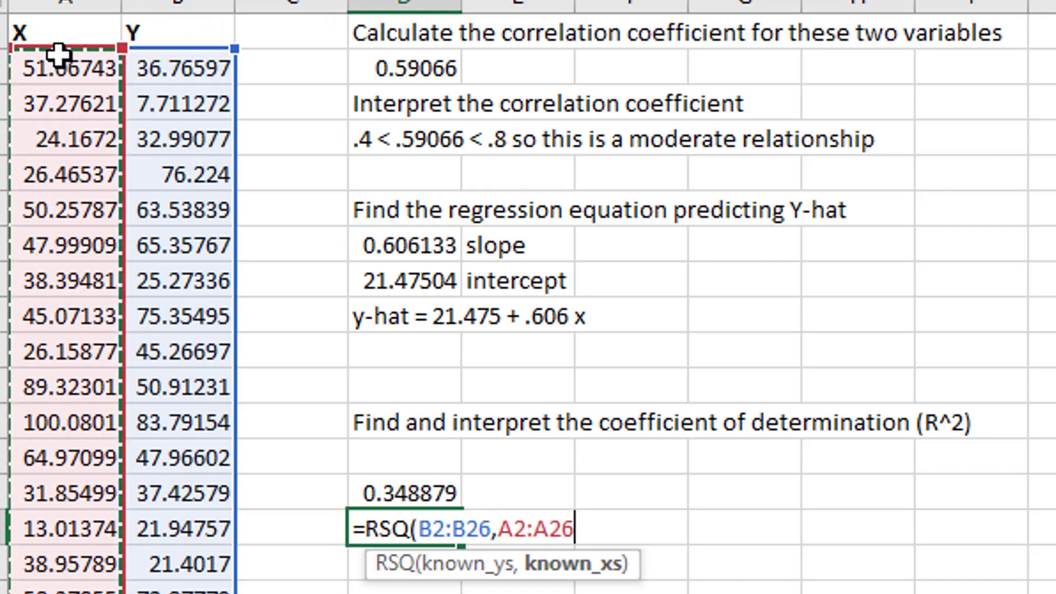
key("Return")
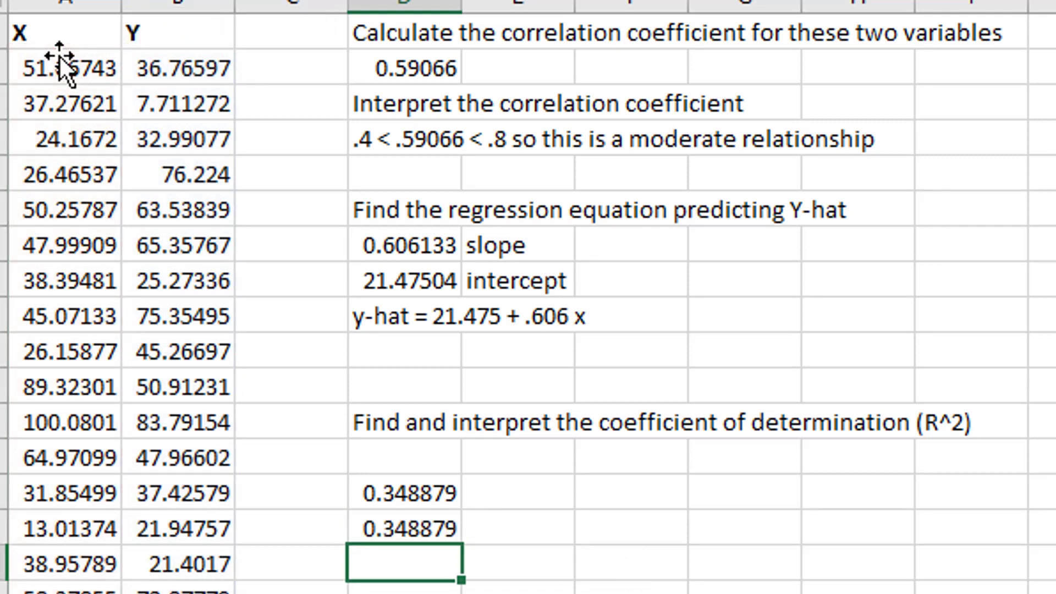
- Enter =D2^2 in the next cell to square the 0.59066 correlation
type("=")
left_click(406, 66)
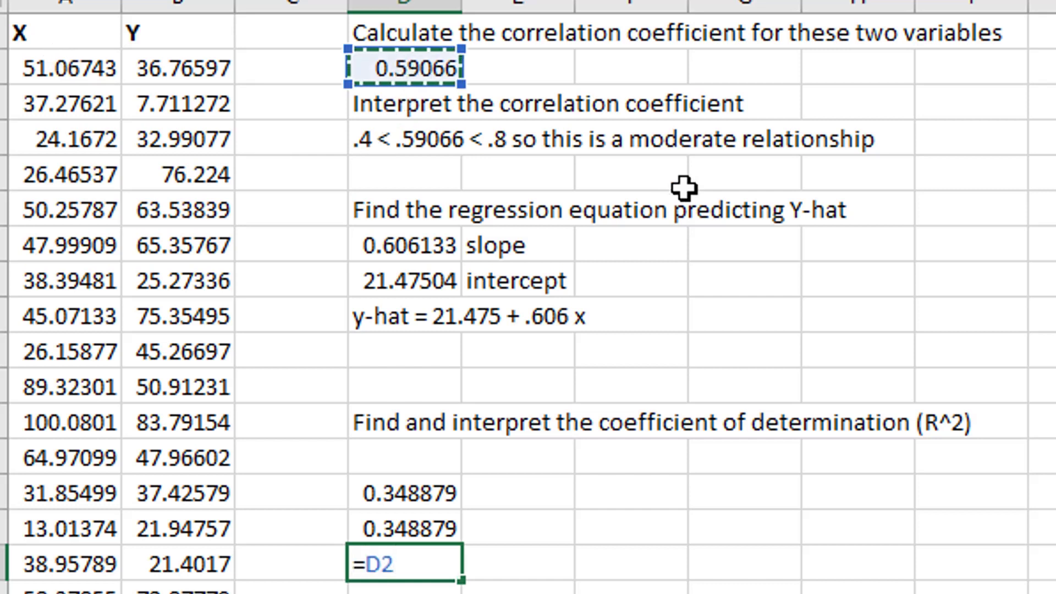
type("^")
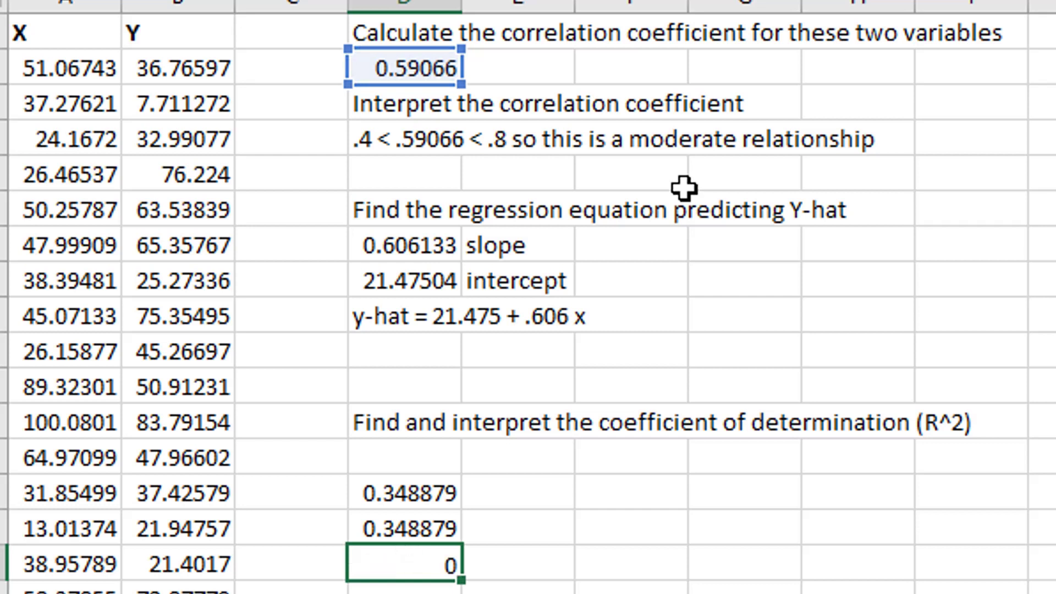
type("2")
key("Return")
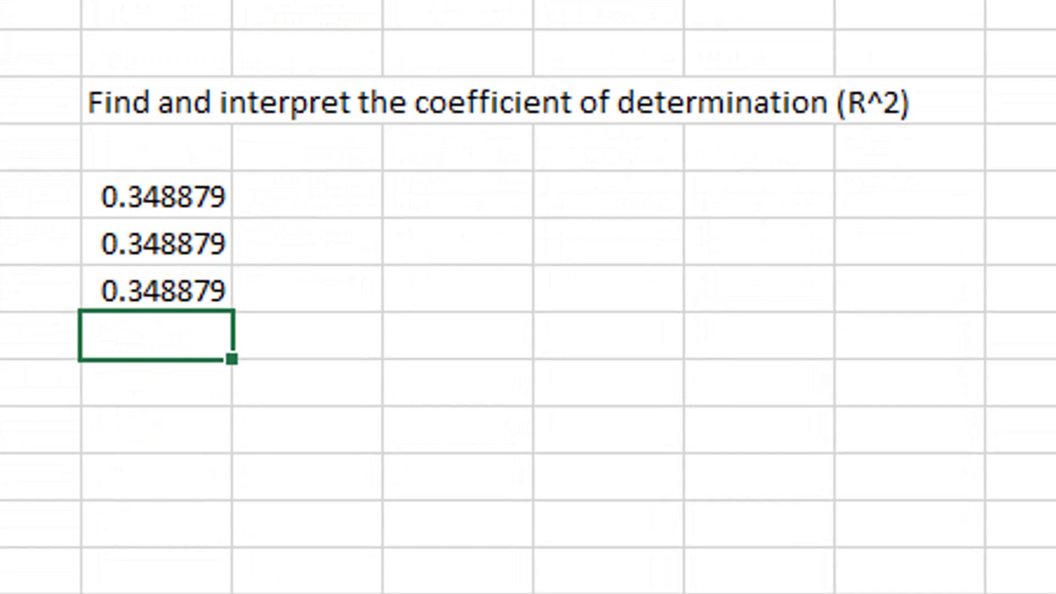
- Type '.16 < .348879 < .64 so this is a moderate relationship' below the R^2 values
left_click(156, 383)
type("0 <")
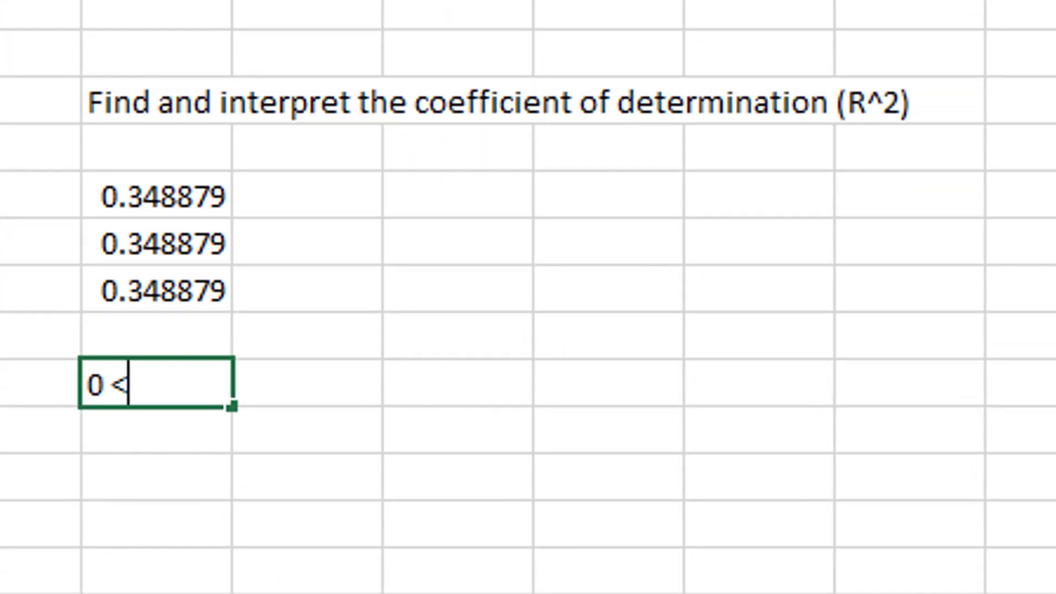
key("BackSpace")
key("BackSpace")
key("BackSpace")
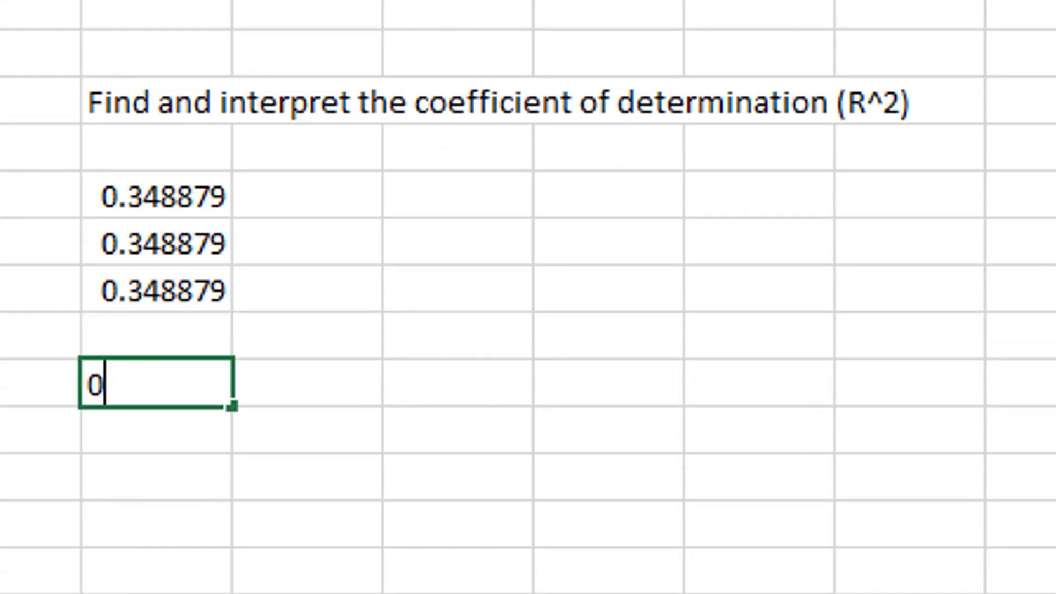
type("=")
key("BackSpace")
key("BackSpace")
type(".16 < ")
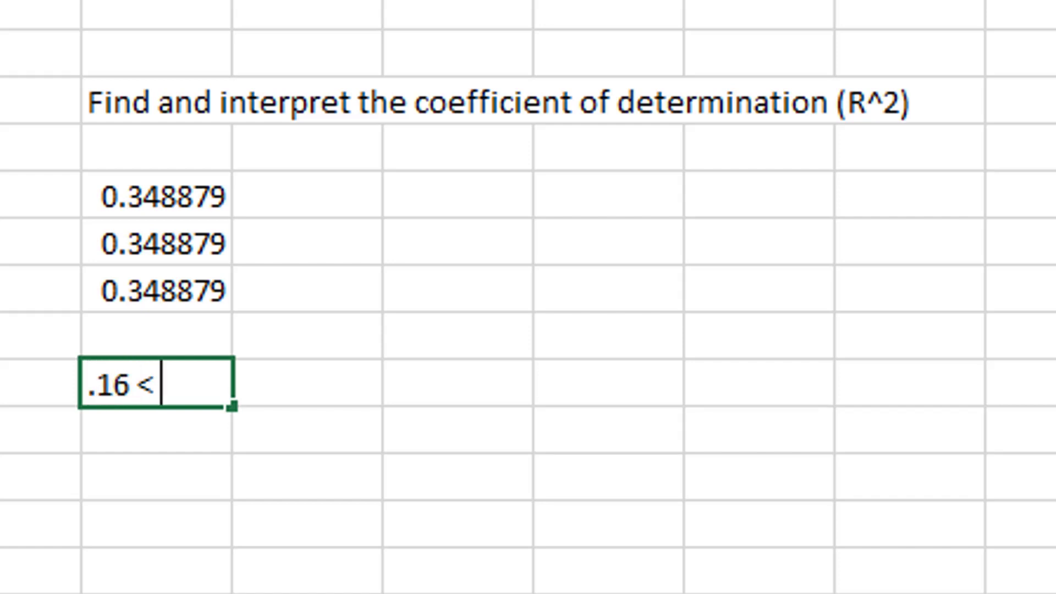
type(".34887")
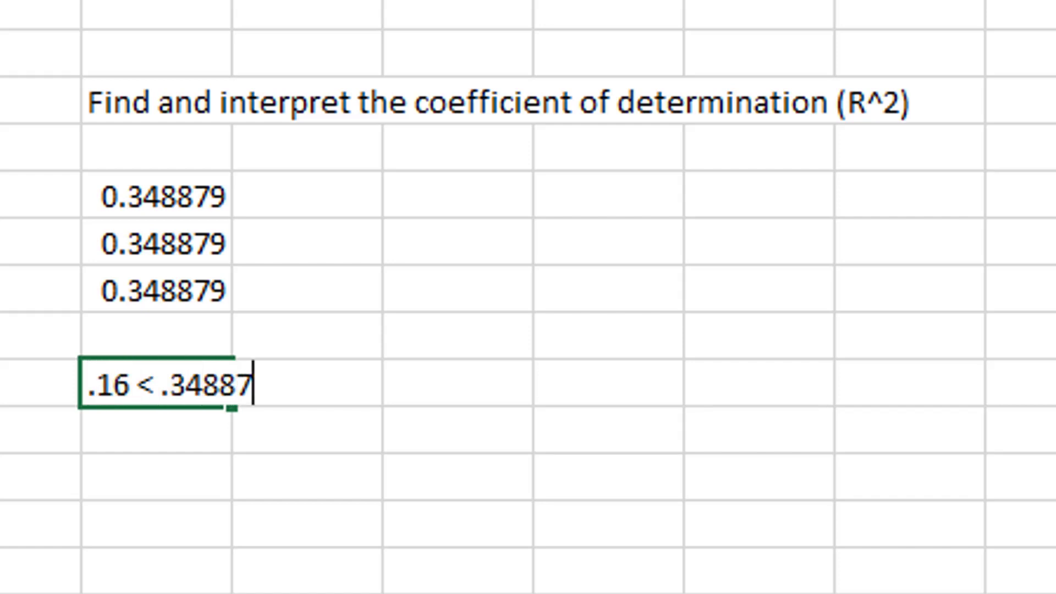
type("9 < .")
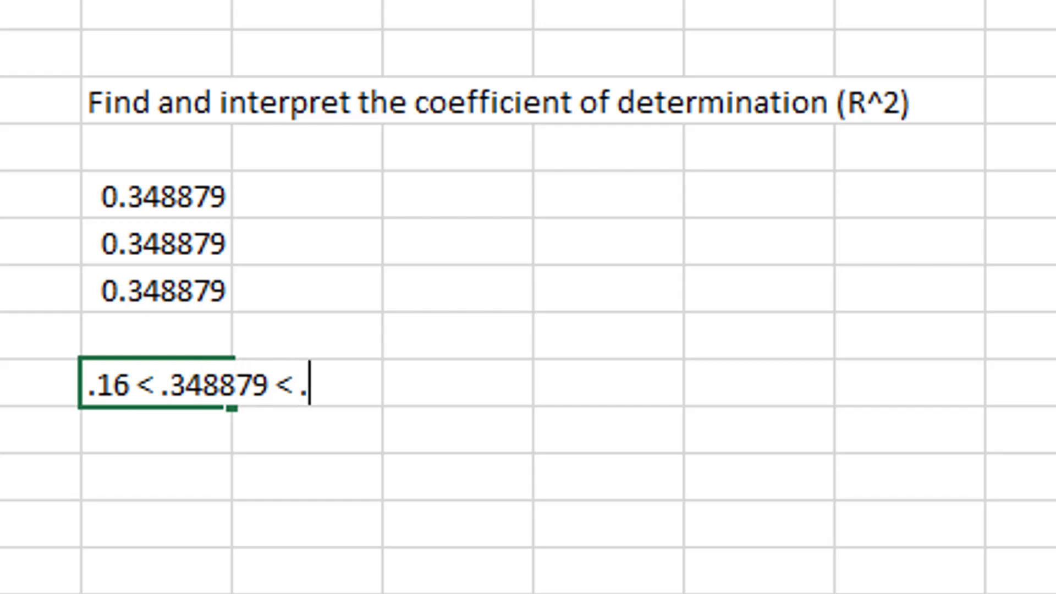
type("64 so ")
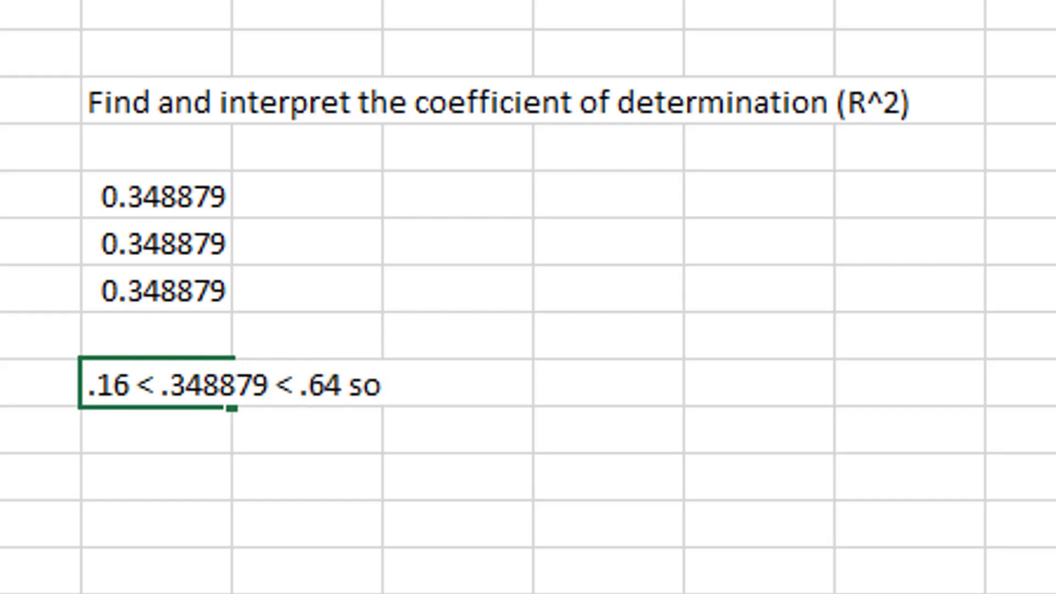
type("this is ")
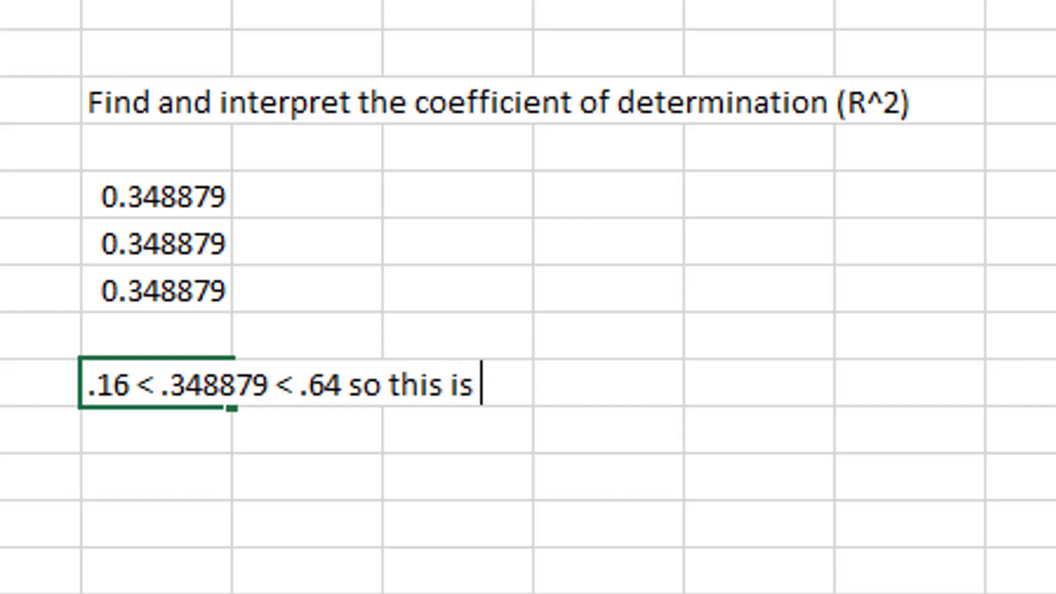
type("a moderate ")
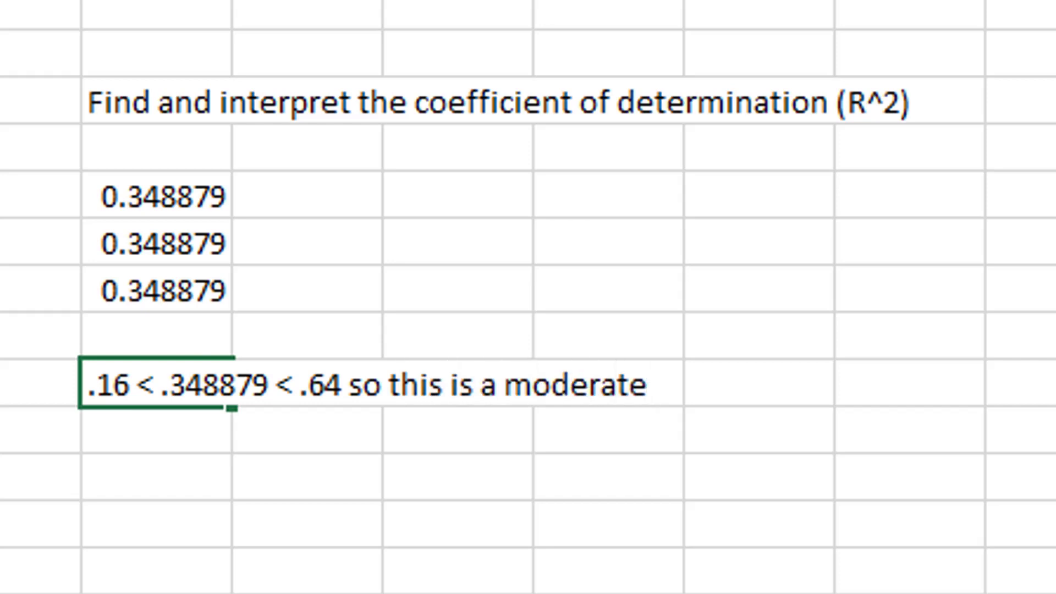
type("positive relatio")
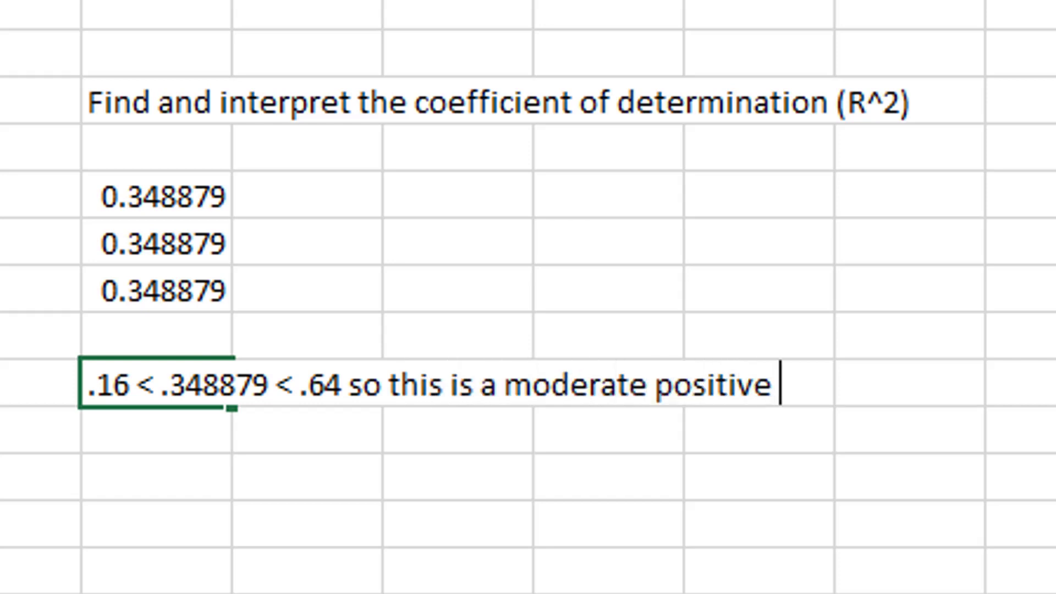
key("BackSpace")
key("BackSpace")
key("BackSpace")
key("BackSpace")
key("BackSpace")
key("BackSpace")
key("BackSpace")
key("BackSpace")
key("BackSpace")
key("BackSpace")
key("BackSpace")
key("BackSpace")
key("BackSpace")
key("BackSpace")
key("BackSpace")
key("BackSpace")
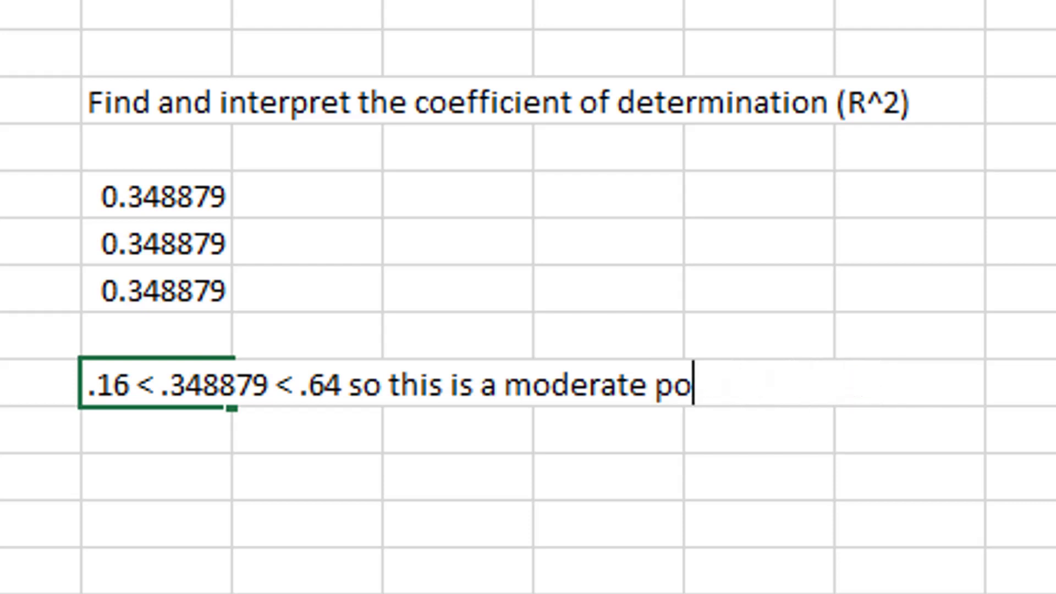
type("relationship")
key("Return")
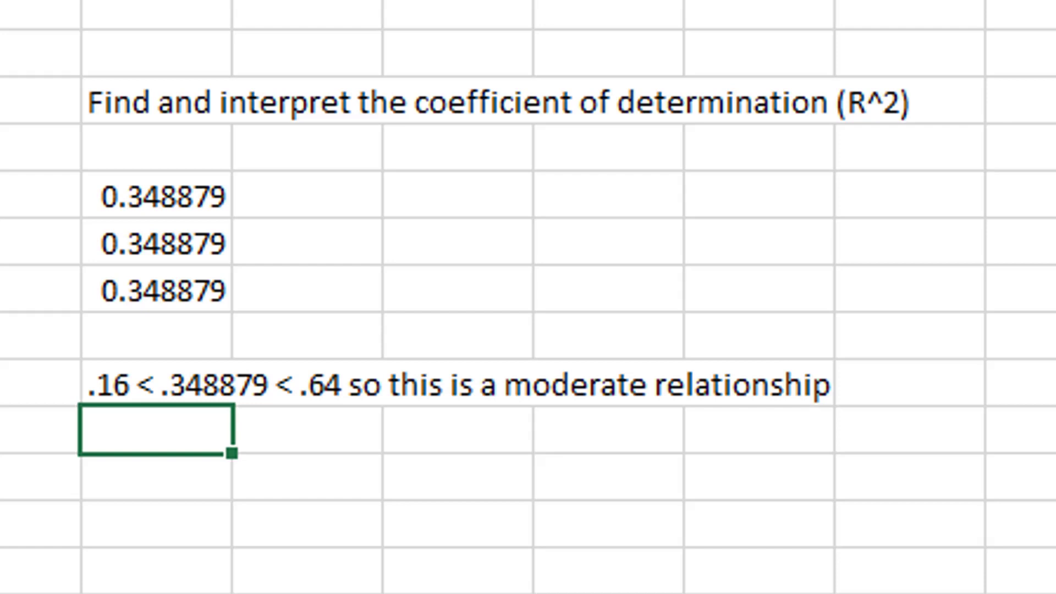
- Format the third R^2 value as a percentage with three decimals, showing 34.888%
left_click(156, 291)
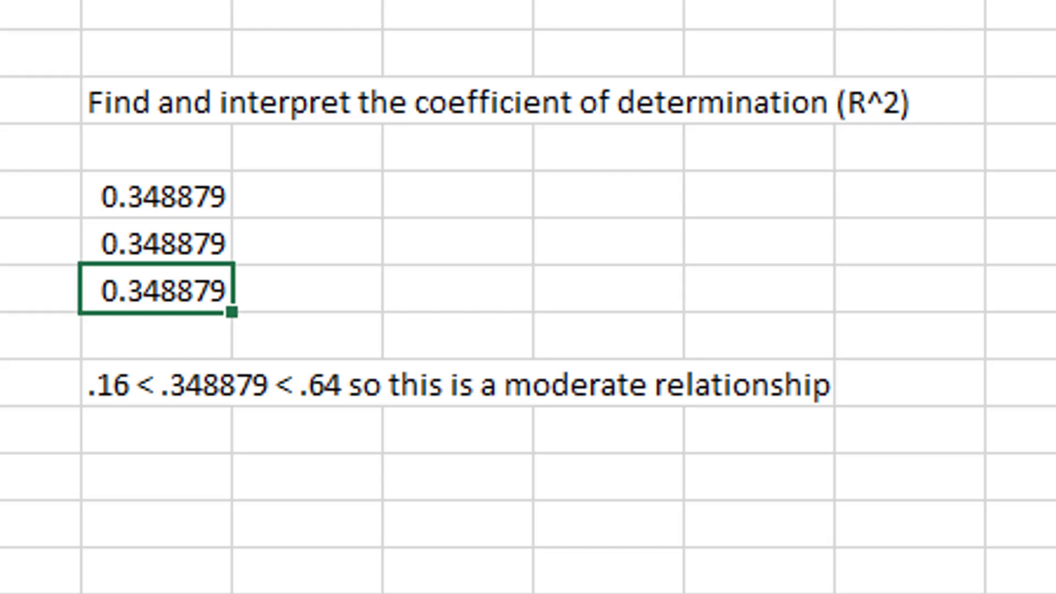
key("ctrl+shift+5")
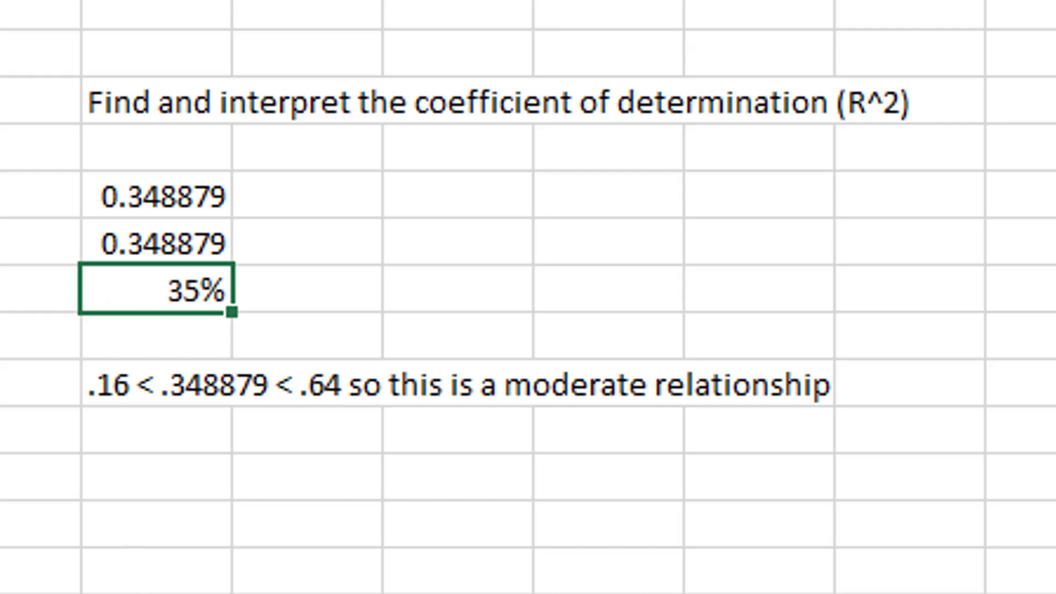
key("alt+h")
key("0")
key("alt+h")
key("0")
key("alt+h")
key("0")
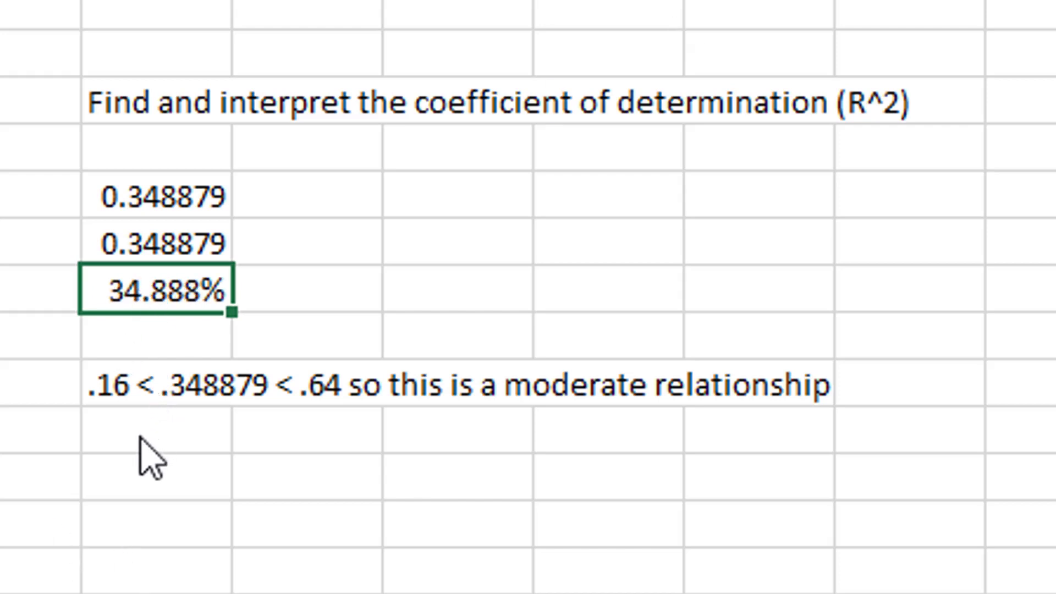
- Type '34.888% of the variation of Y is explainable by the variation of X.' below
left_click(150, 474)
type("34.88")
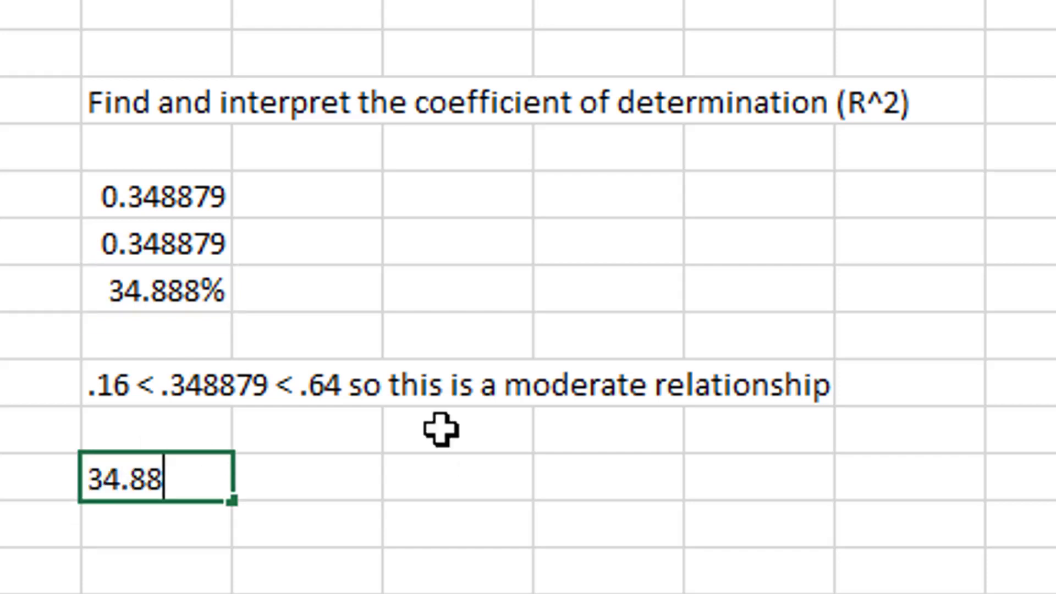
type("8$")
key("BackSpace")
type("% of the variation of Y is ")
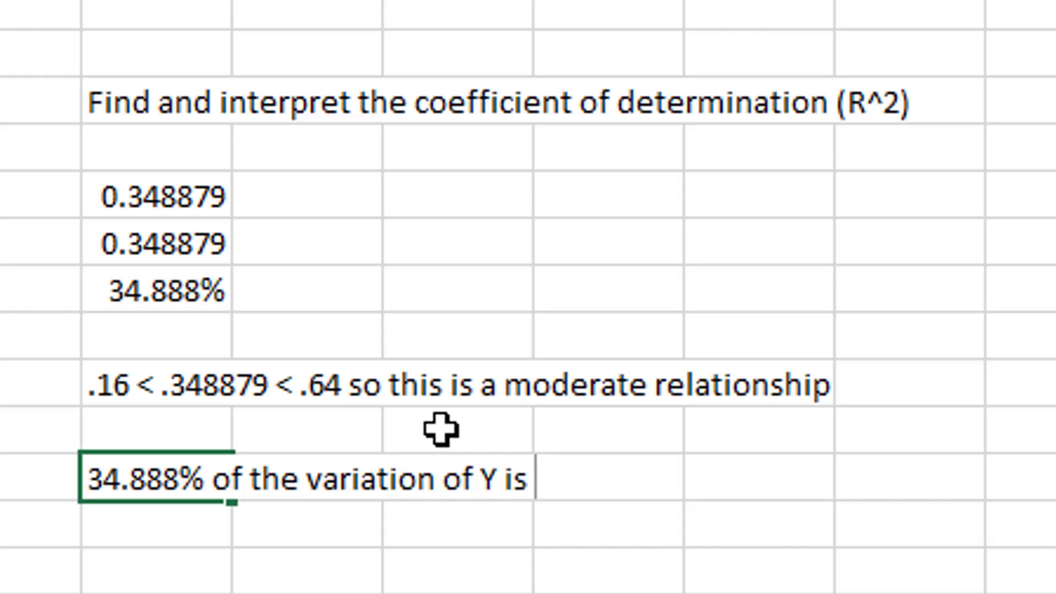
type("d")
key("BackSpace")
type("explainable by the variation of X.")
key("Return")
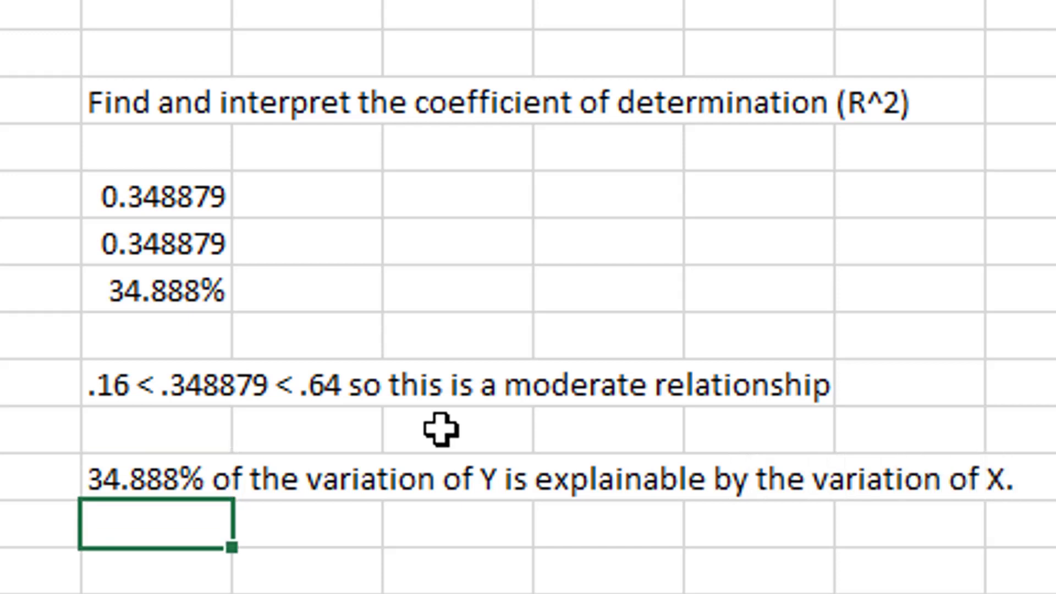